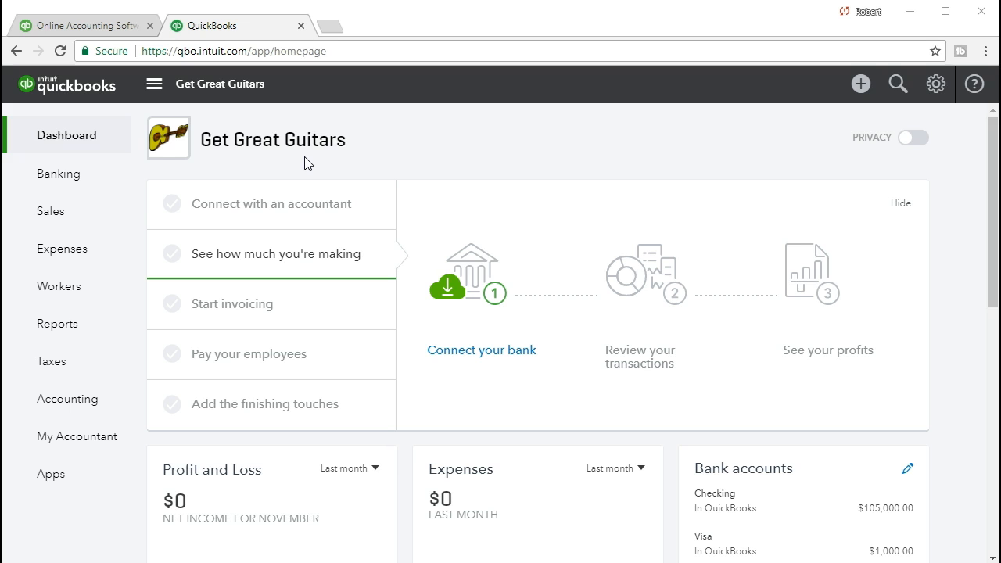
Step: Find the Balance Sheet report by searching the reports for "bal" and open it
left_click(98, 335)
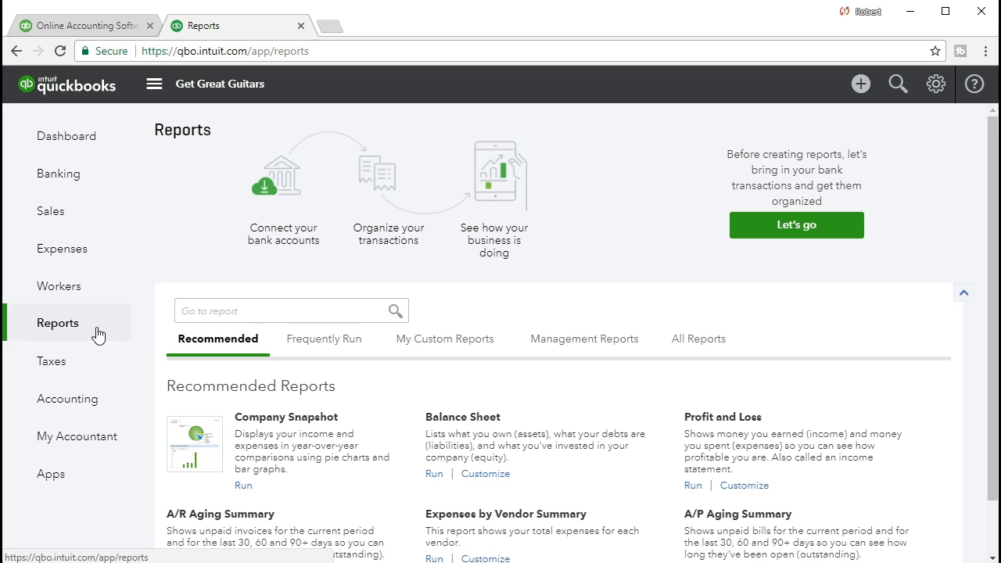
left_click(226, 313)
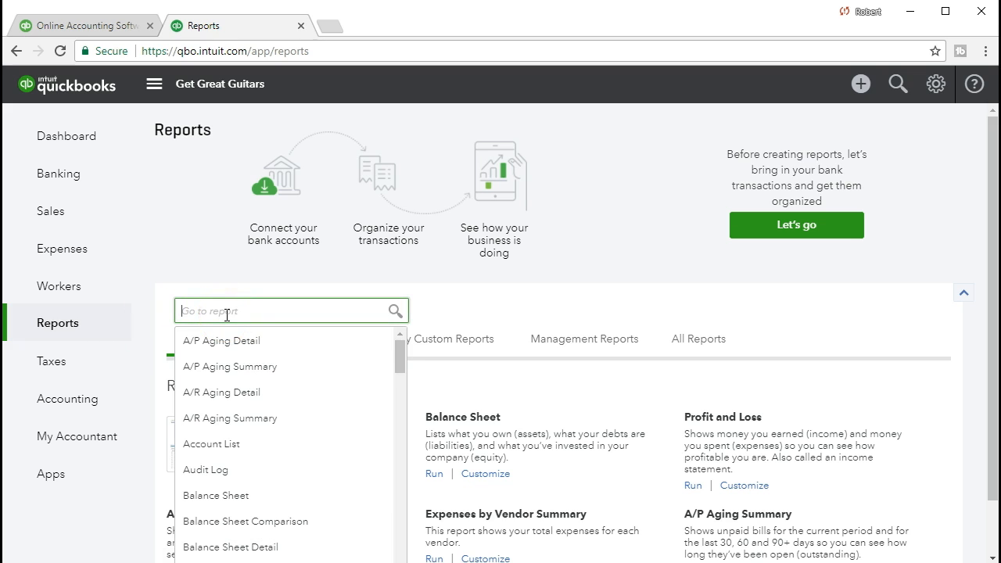
type("bal")
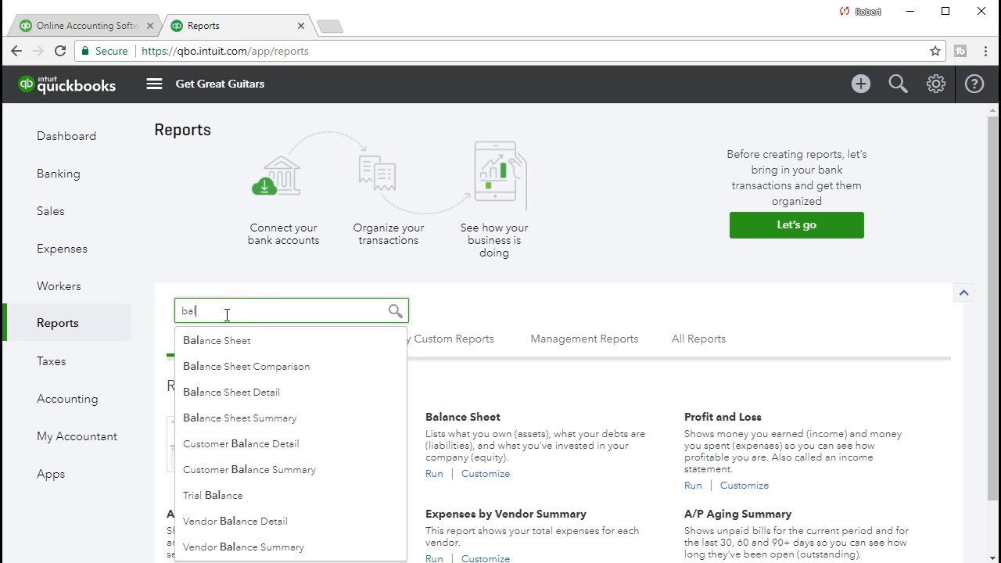
left_click(236, 340)
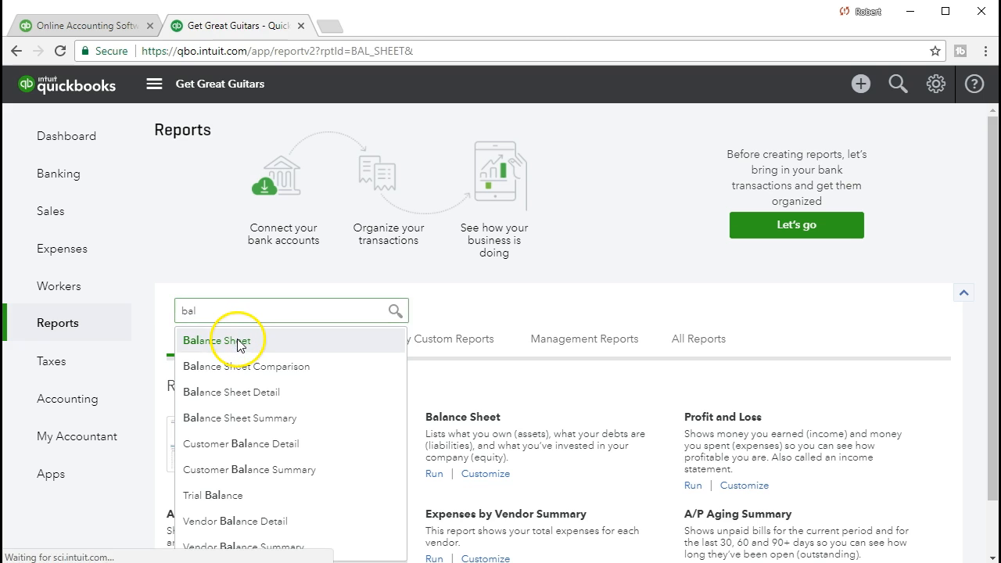
Step: Run the balance sheet for the custom period 01/01/2021 to 01/31/2021 and review its asset accounts
left_click(277, 161)
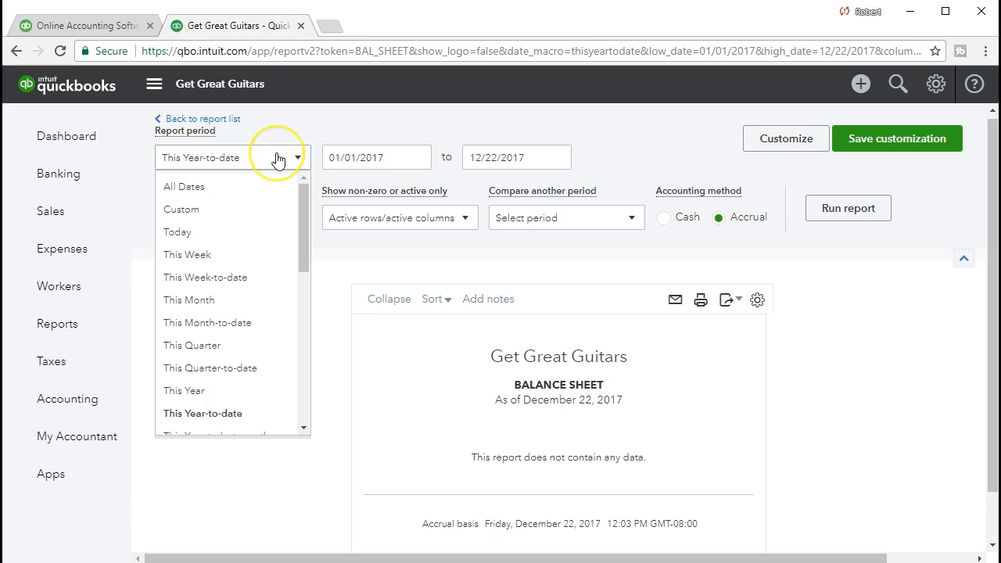
left_click(277, 160)
key("Tab")
type("01/01/2021")
key("Tab")
type("01/31/2021")
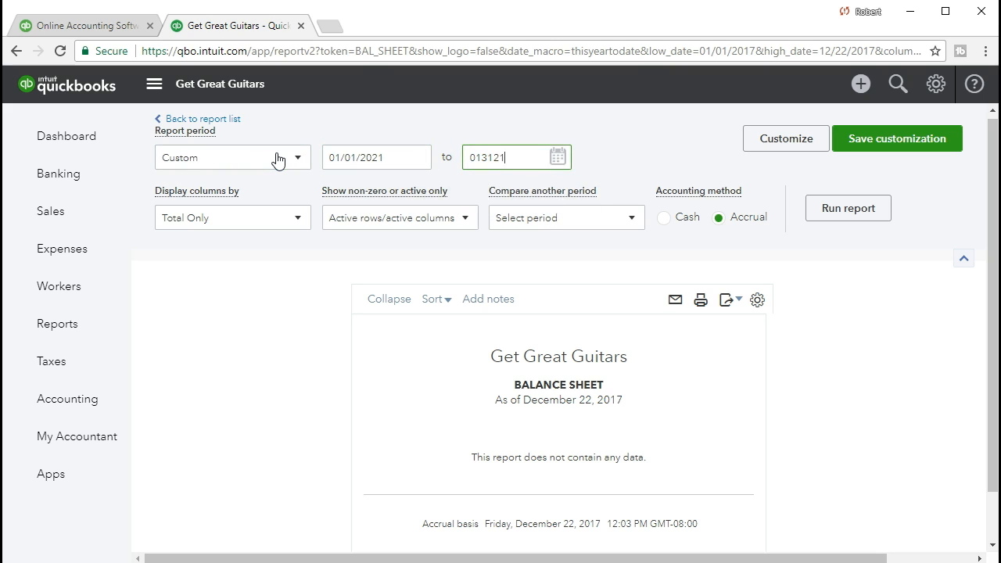
key("Tab")
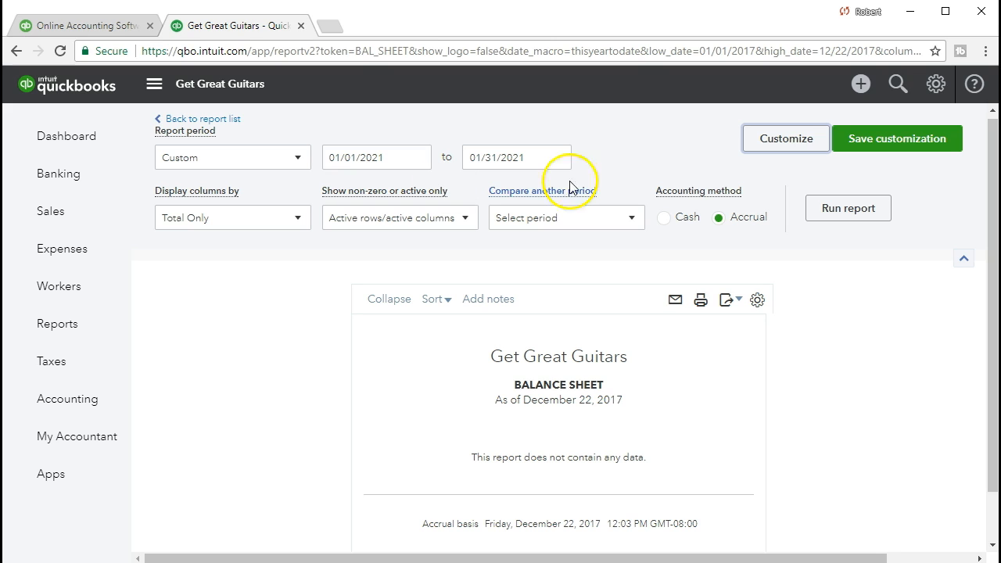
left_click(816, 209)
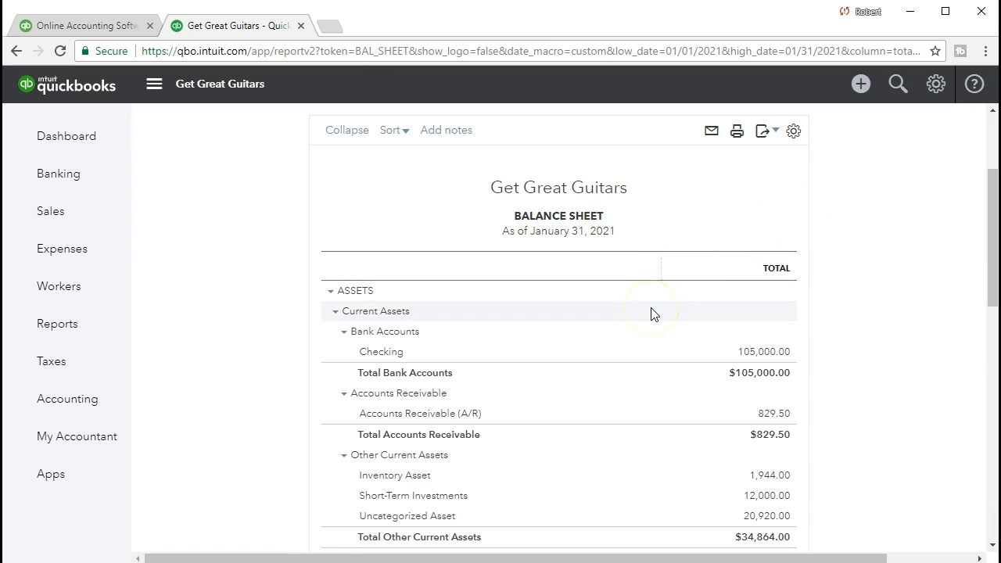
scroll(653, 313, "down", 2)
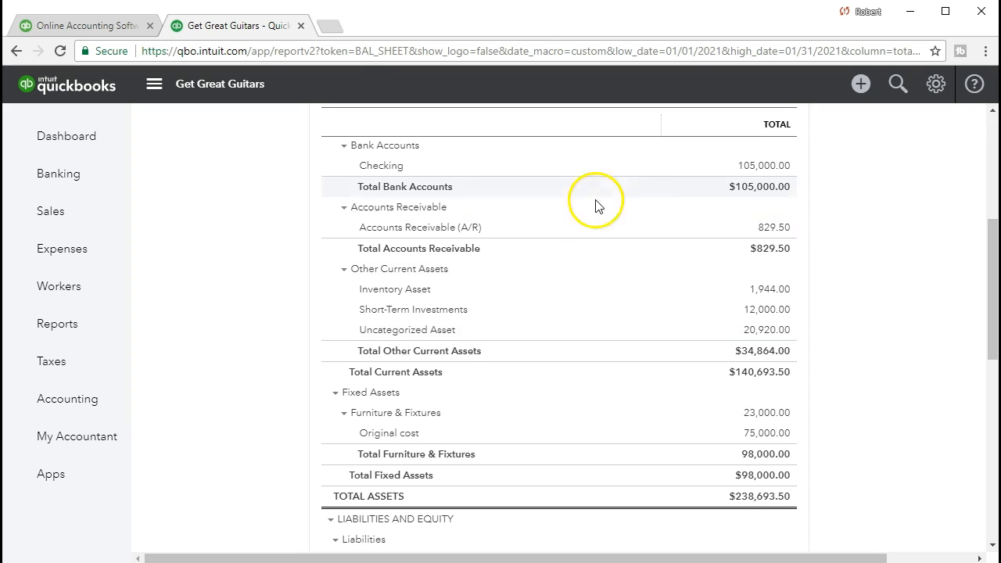
Step: Open a new bank deposit, check the payments available for deposit, and close the form without saving
left_click(860, 92)
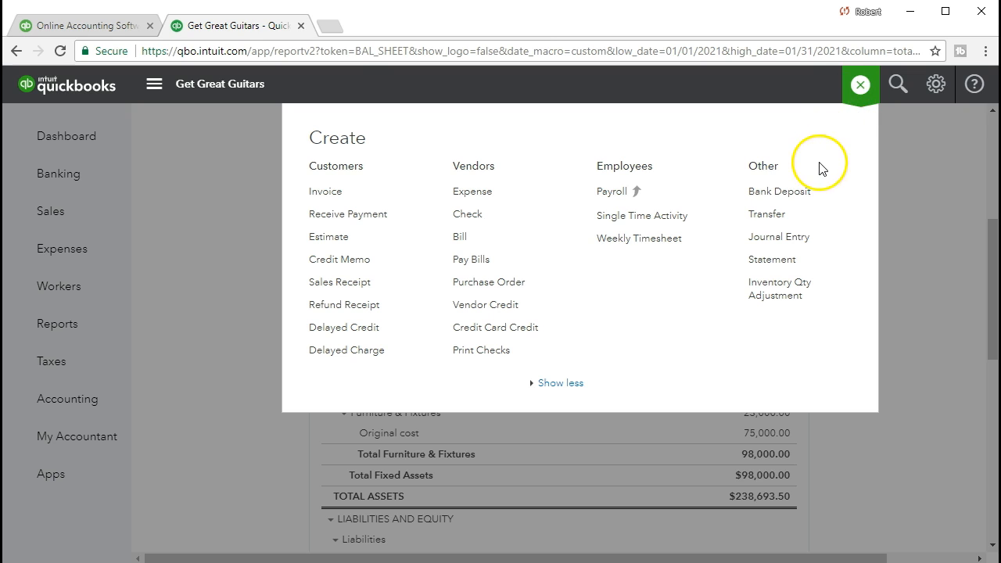
left_click(798, 194)
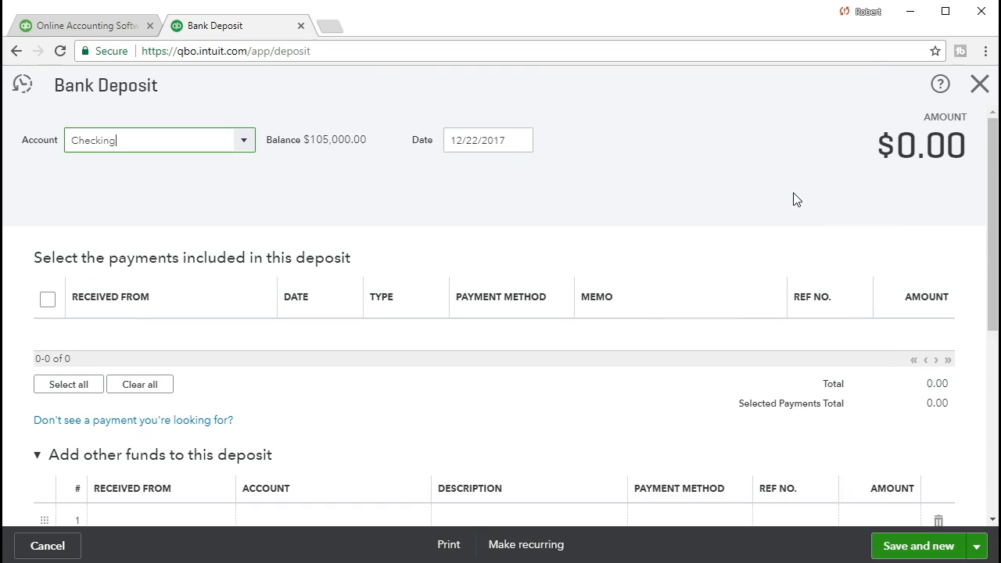
scroll(655, 302, "down", 1)
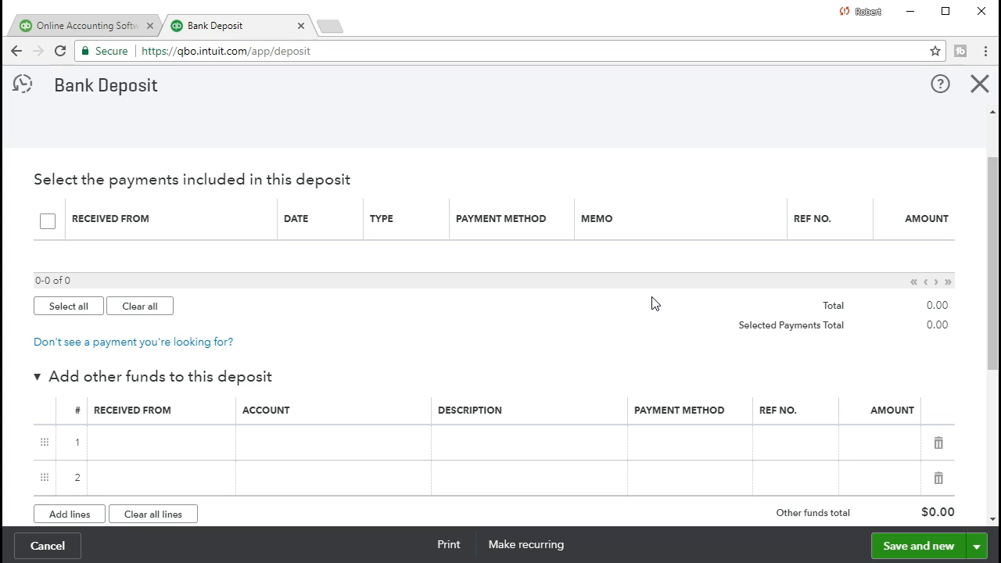
left_click(977, 98)
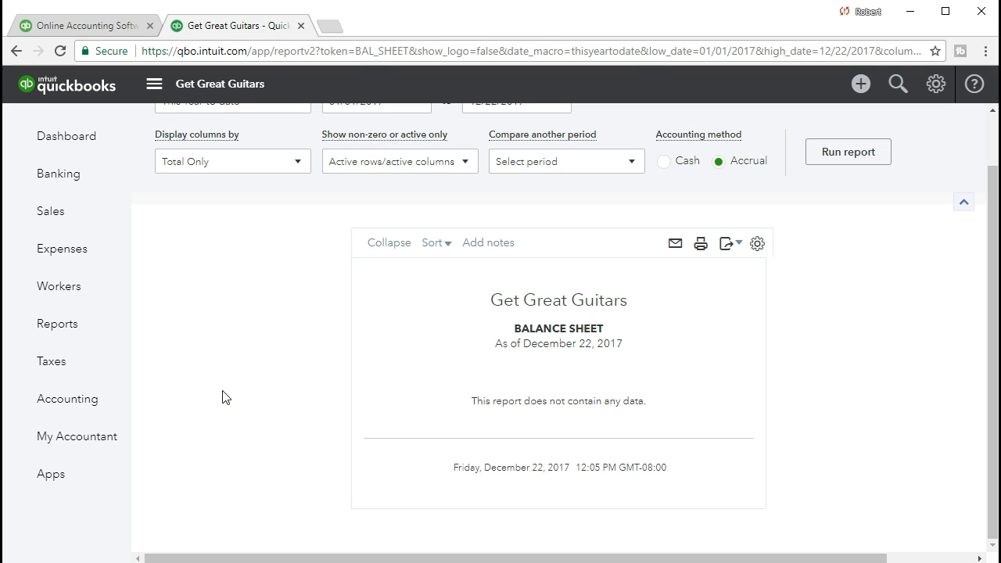
Step: Open the chart of accounts and examine the Uncategorized Asset account's detail type, closing its settings without changes
left_click(85, 414)
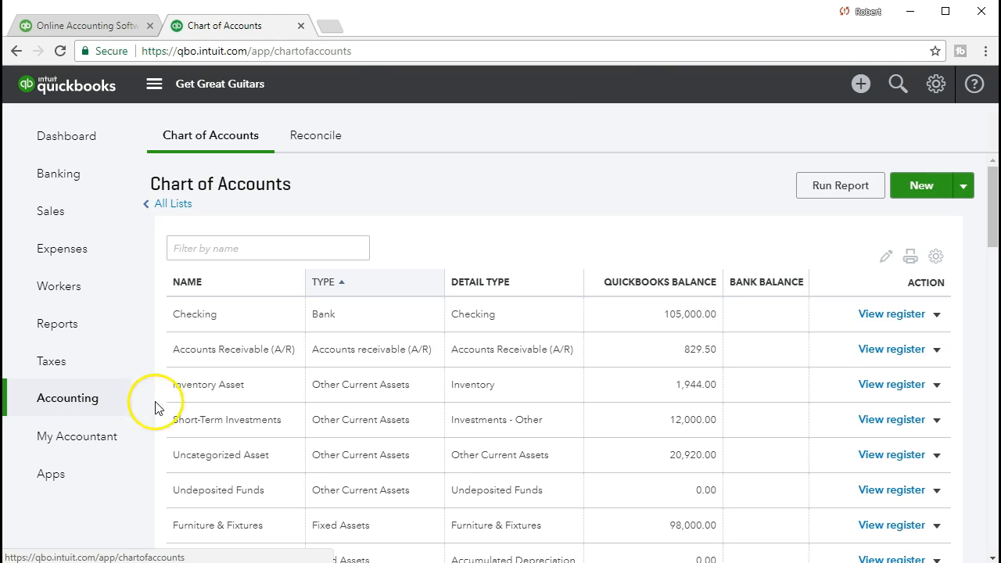
scroll(155, 407, "down", 1)
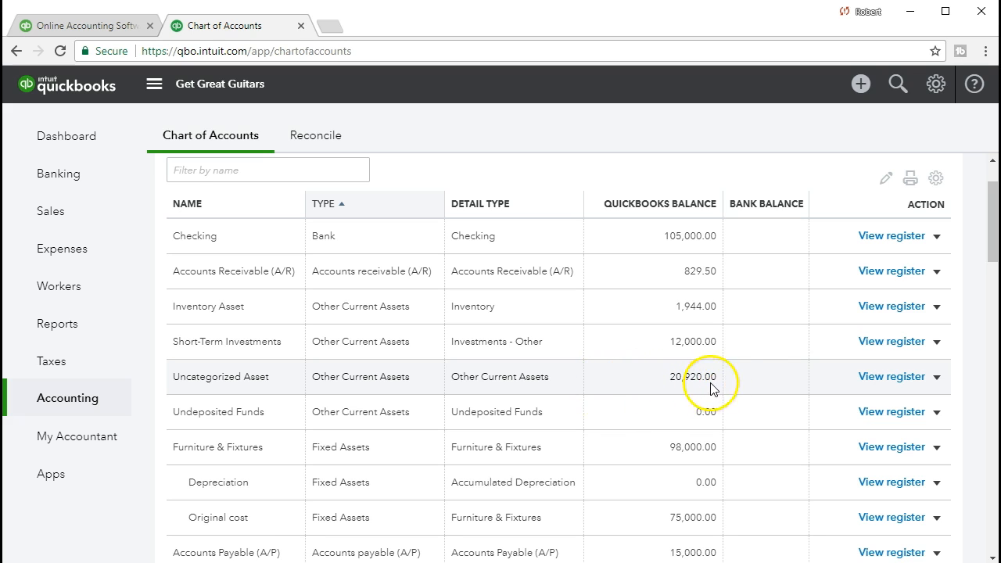
left_click(937, 378)
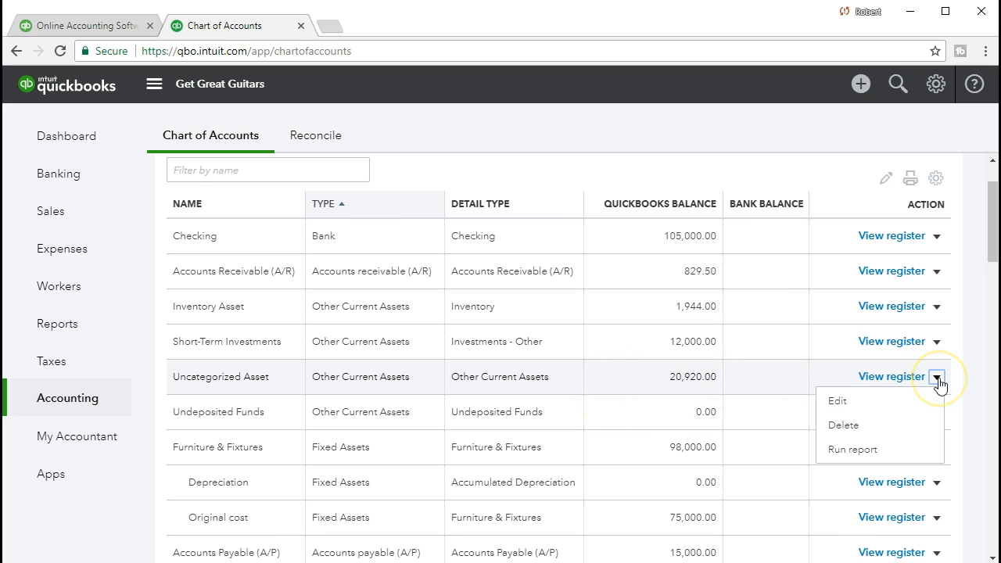
left_click(893, 399)
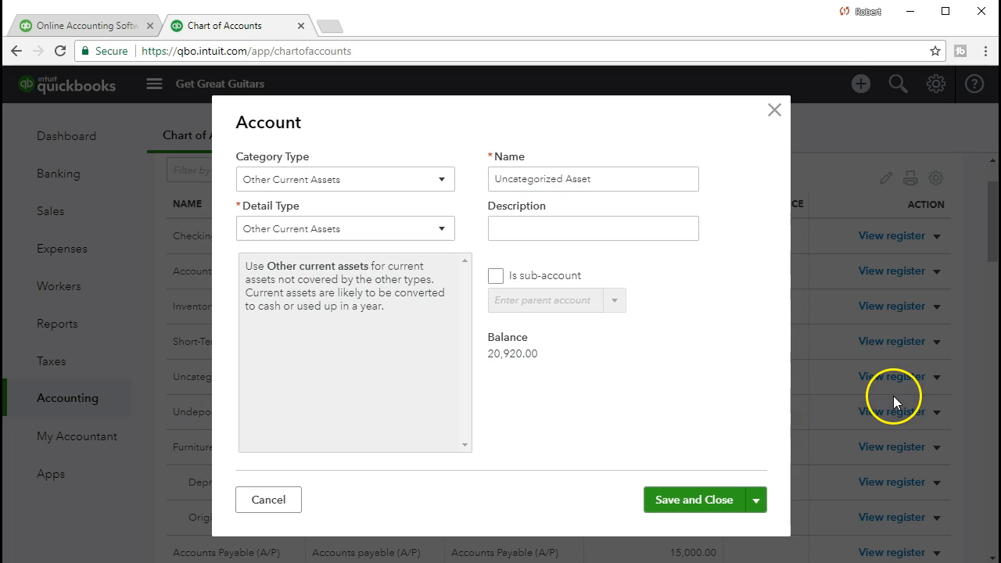
left_click(444, 232)
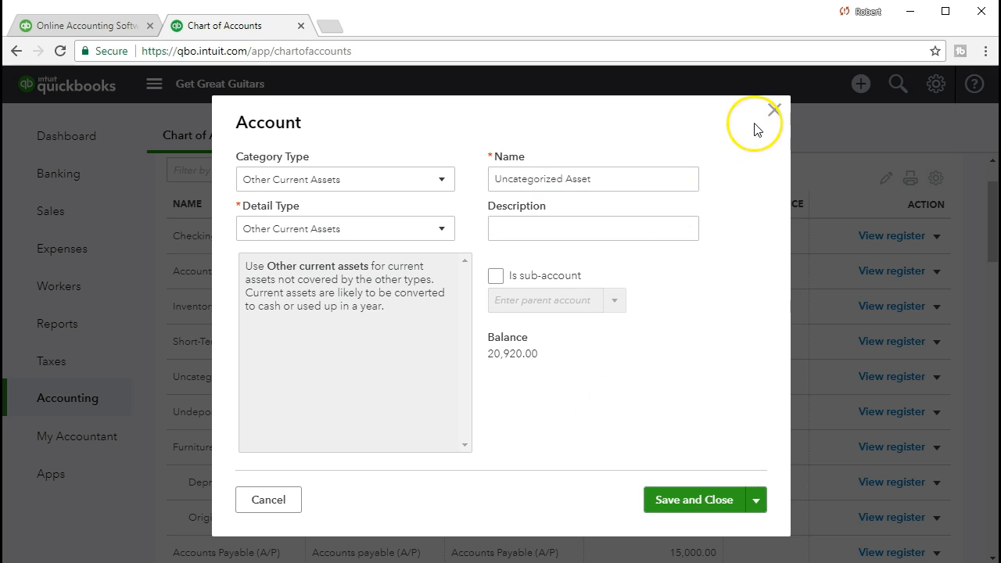
left_click(774, 110)
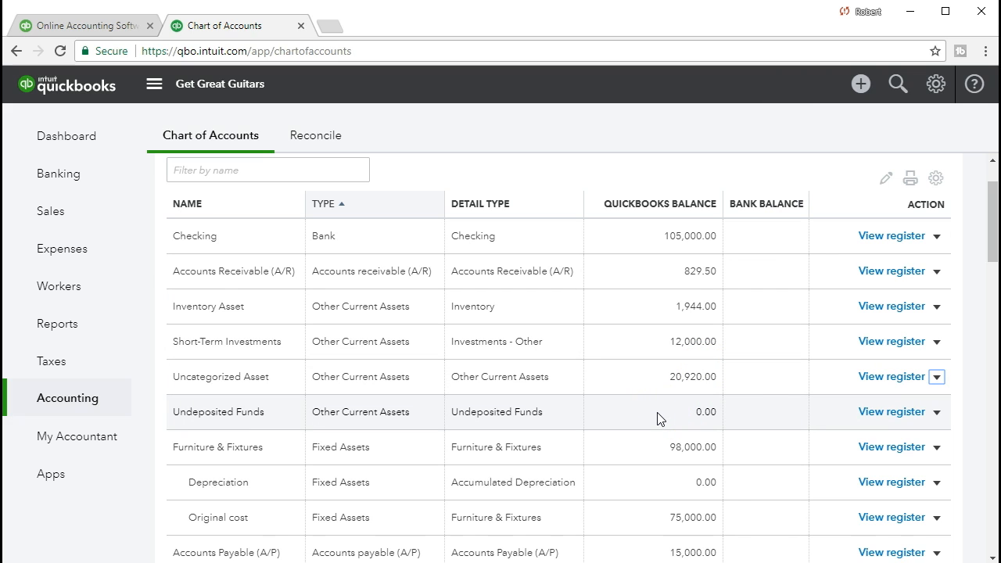
Step: Examine the detail type of the Undeposited Funds account and close its settings without changes
left_click(937, 412)
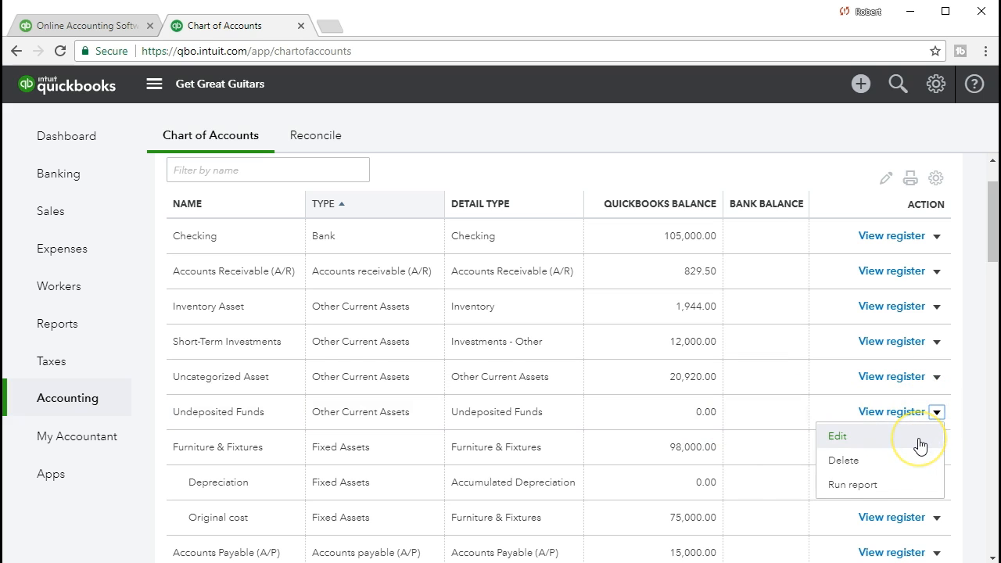
left_click(918, 442)
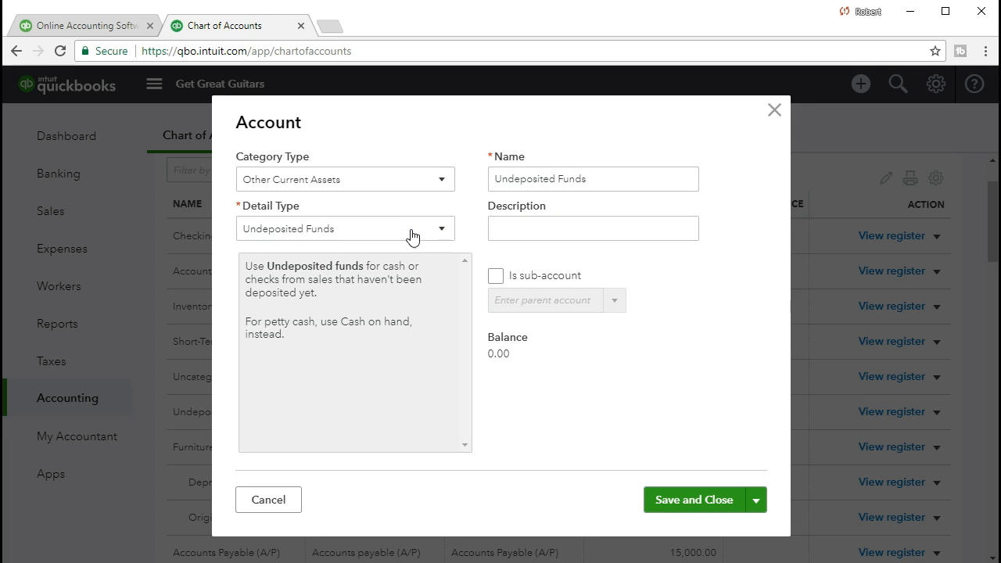
left_click(775, 110)
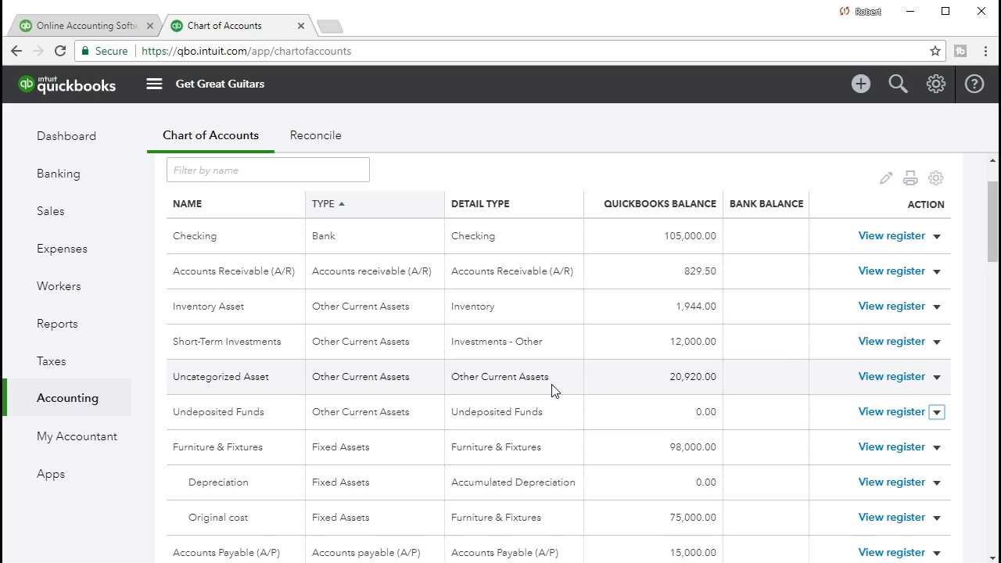
Step: Return to the reports and open the Balance Sheet report again by searching for "bal"
left_click(94, 329)
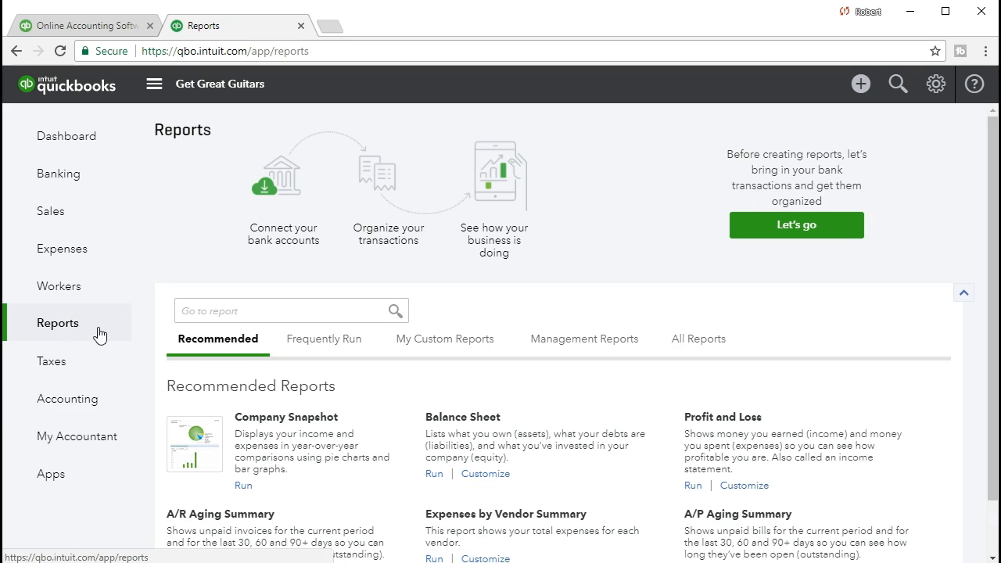
left_click(237, 314)
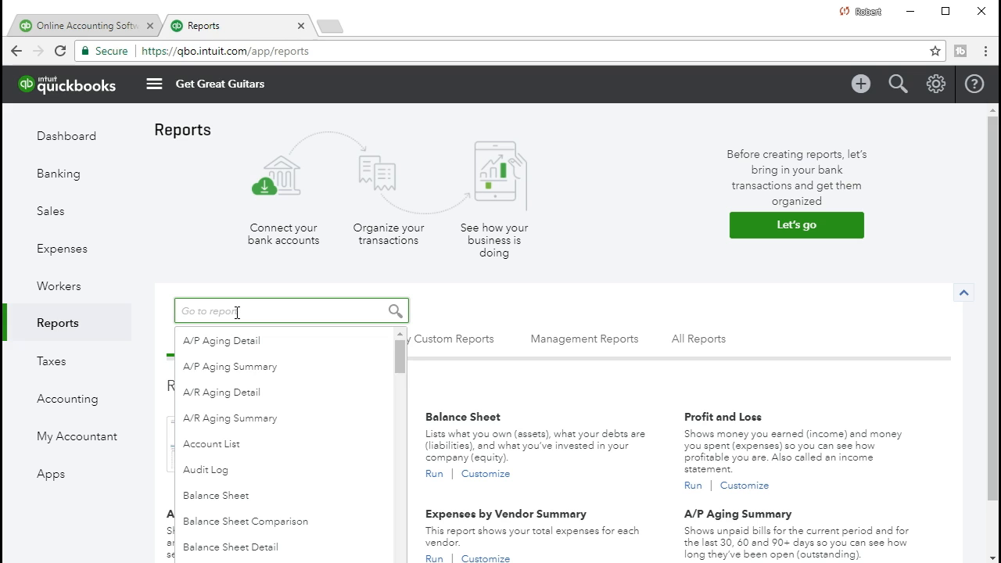
type("ba")
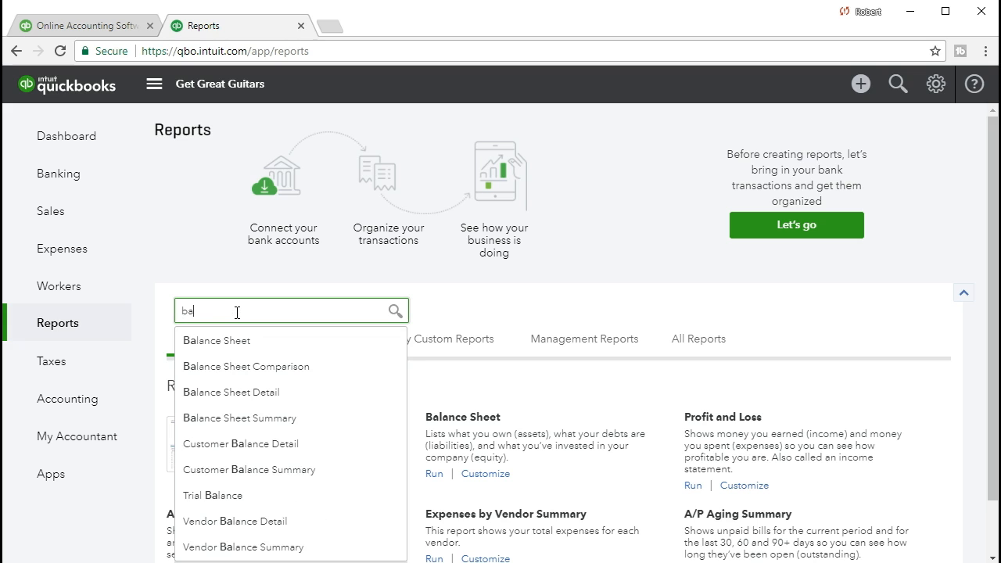
key("BackSpace")
key("BackSpace")
type("bal")
left_click(239, 341)
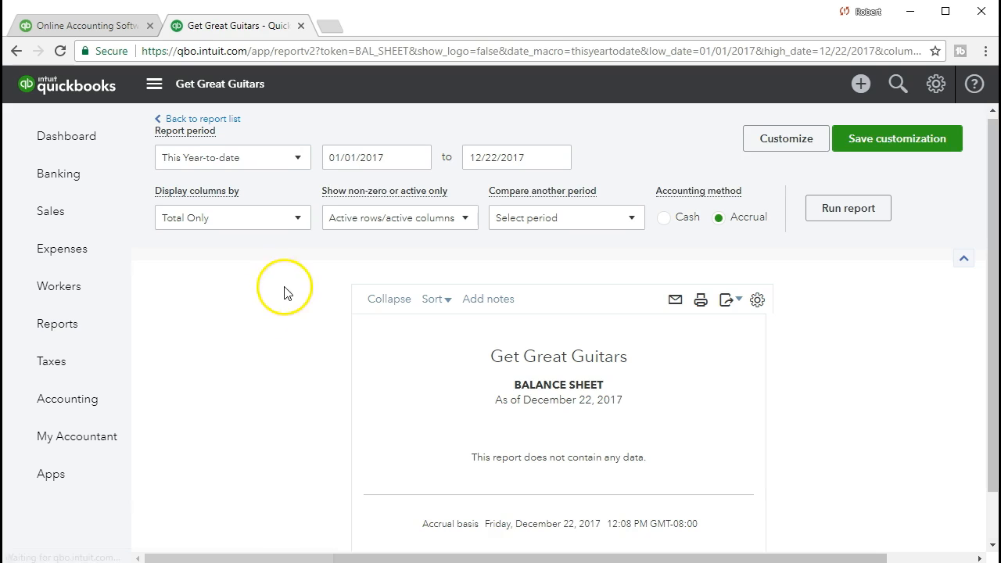
Step: Set the balance sheet period to 01/01/2021 through 01/31/2021 and run the report
left_click(389, 156)
type("01/01/2021")
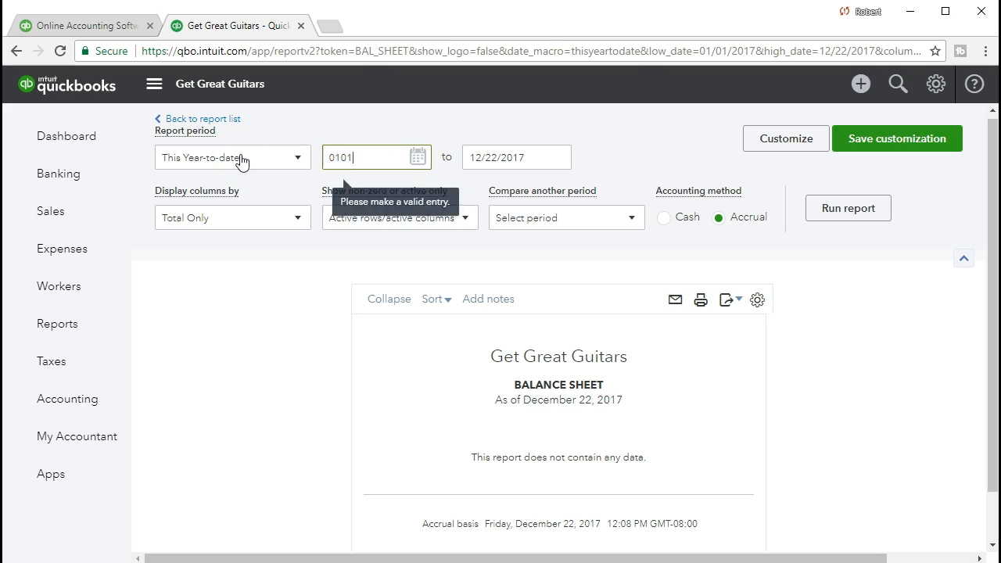
key("Tab")
type("01312021")
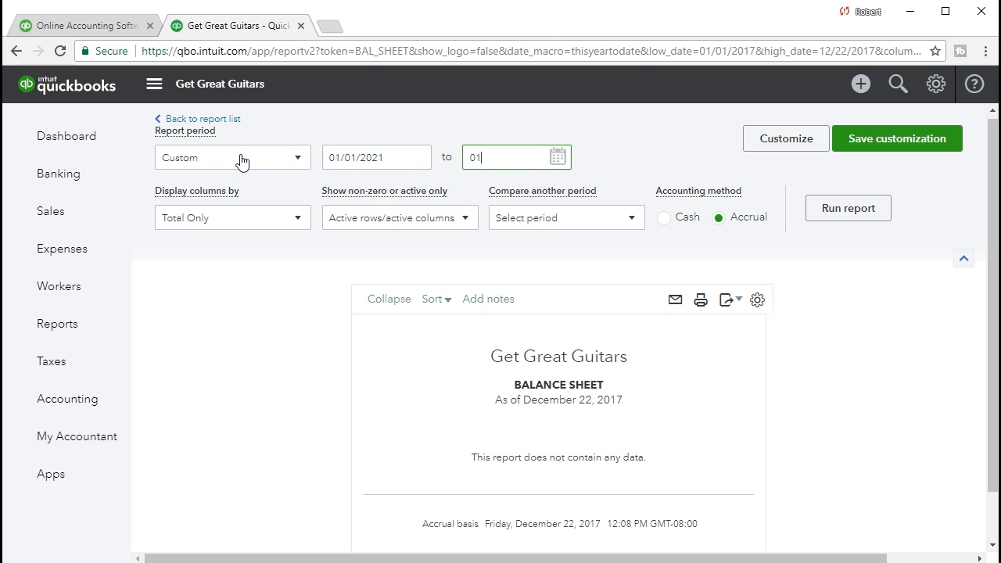
key("Tab")
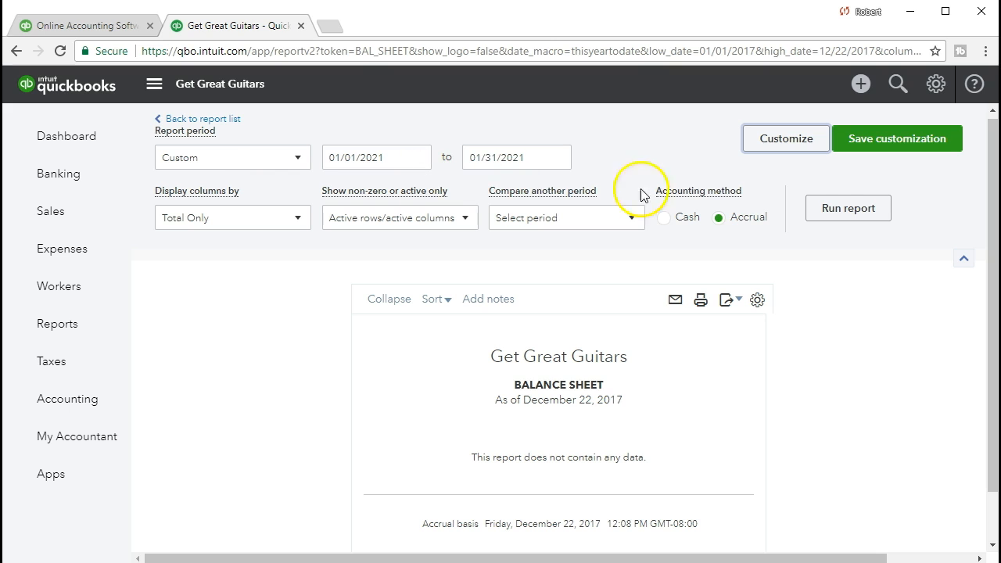
left_click(846, 208)
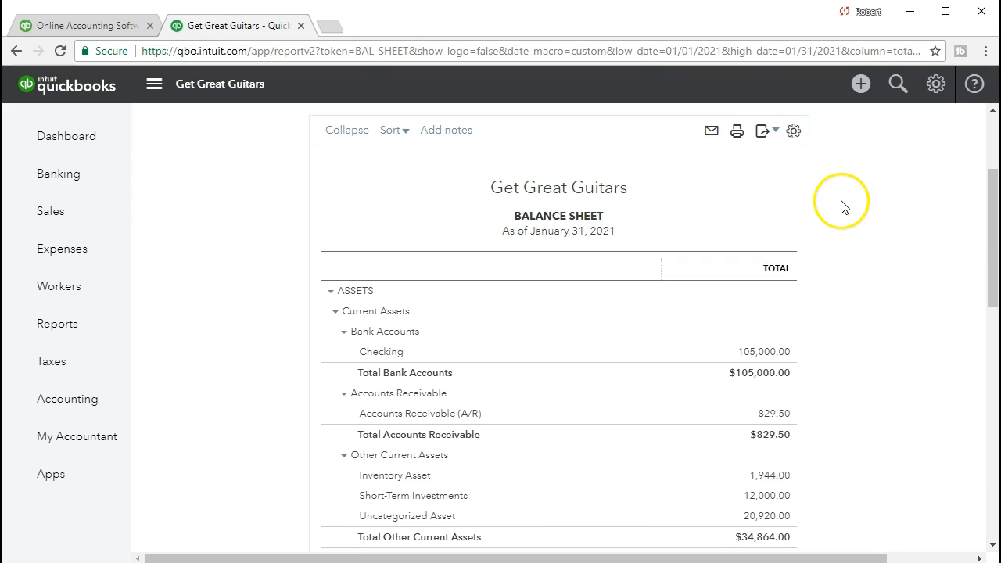
Step: Drill into the Uncategorized Asset balance and open the Anderson Guitars payment from its transaction report
scroll(845, 211, "down", 2)
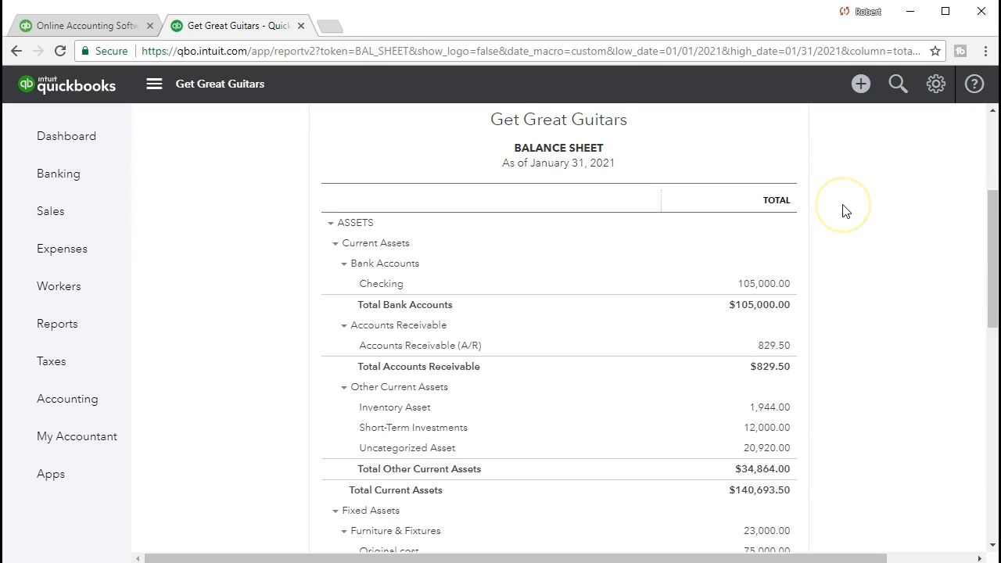
scroll(846, 212, "down", 2)
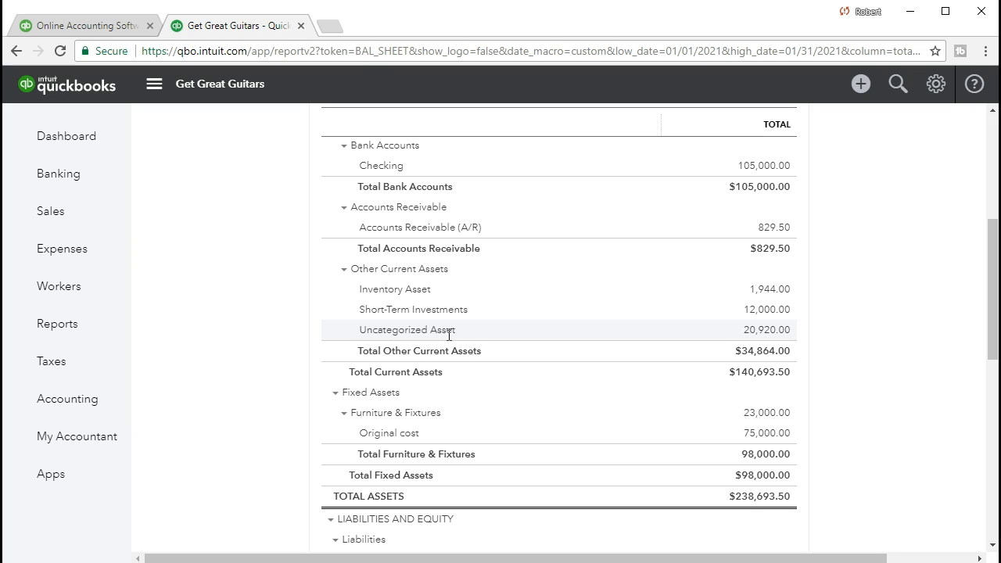
left_click(479, 332)
left_click(757, 335)
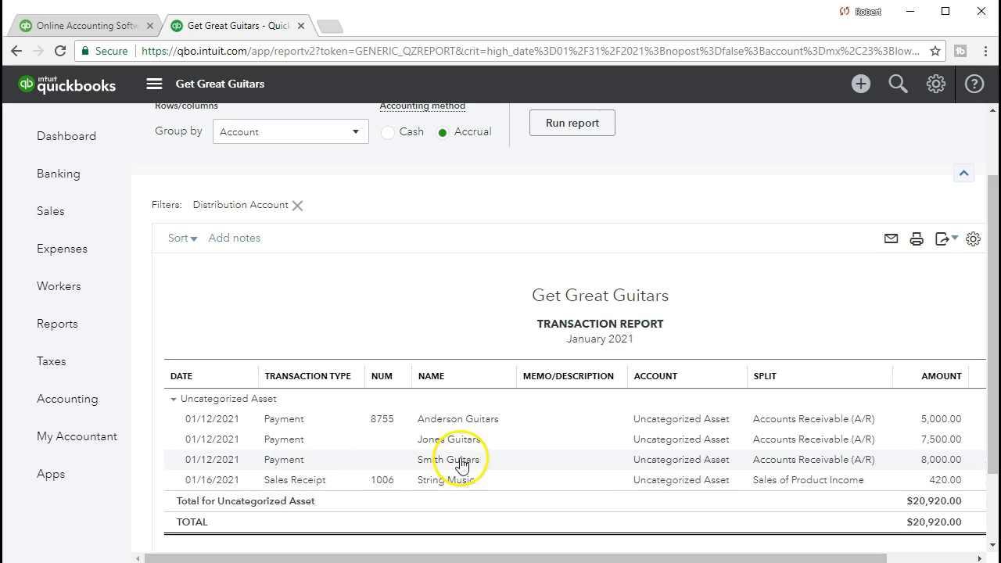
left_click(914, 455)
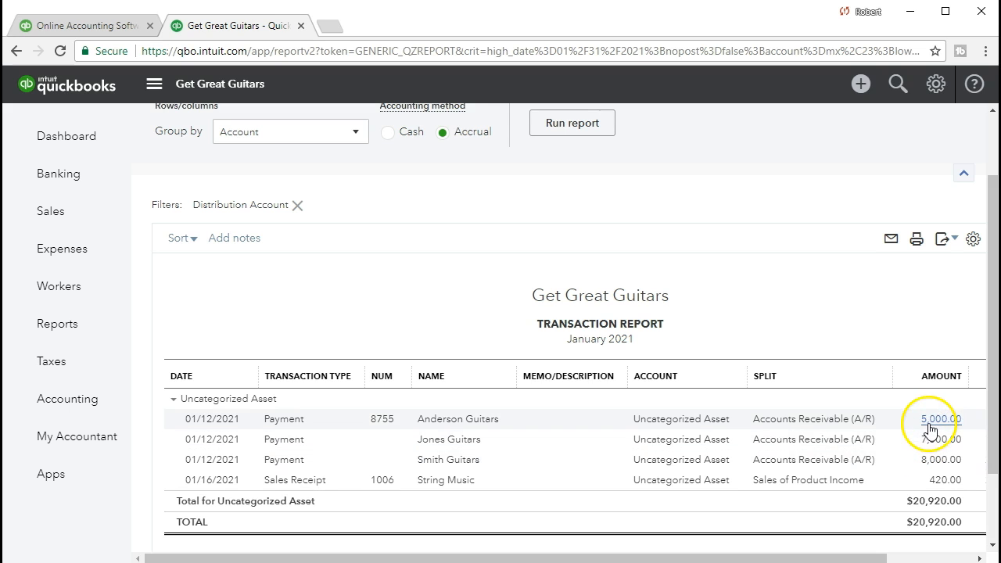
left_click(930, 427)
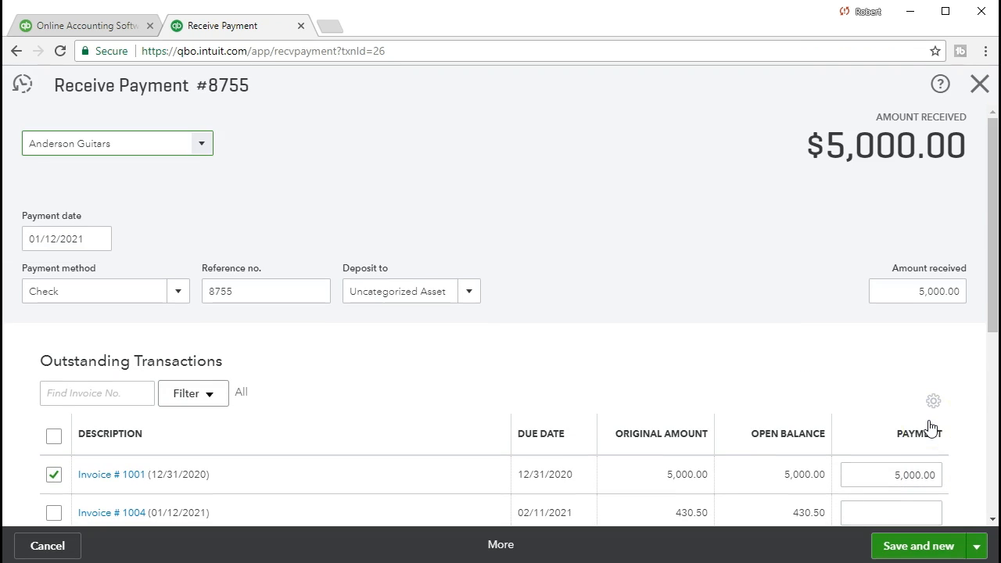
Step: Change the Anderson Guitars payment's deposit account to Undeposited Funds, save it and return to the transaction report
left_click(472, 302)
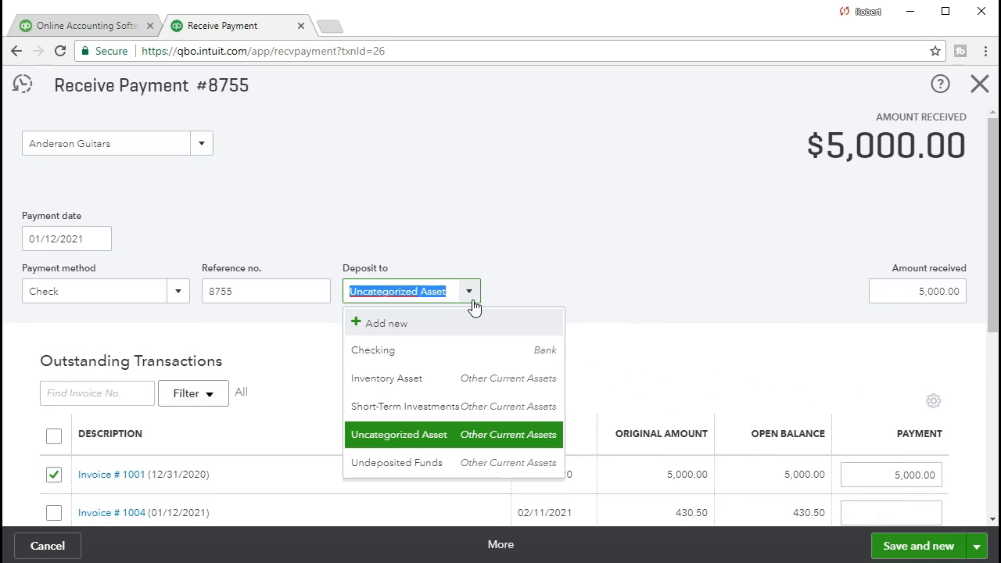
left_click(442, 460)
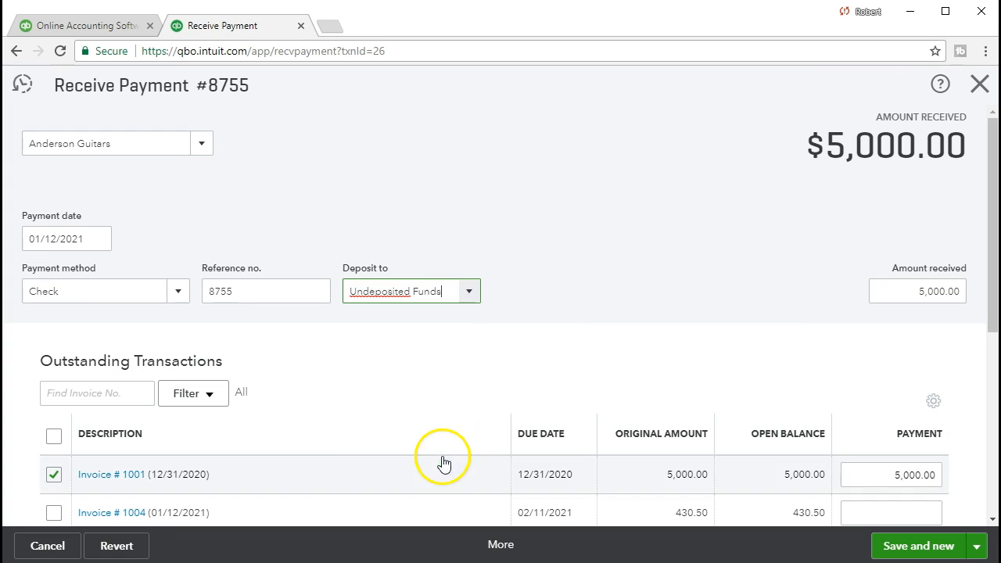
left_click(410, 410)
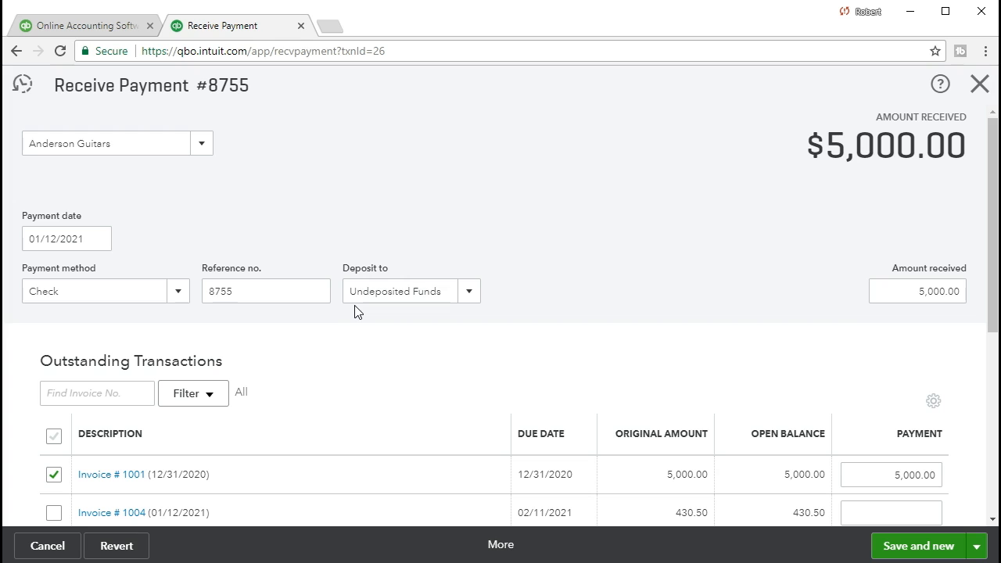
left_click(512, 300)
left_click(909, 545)
left_click(661, 347)
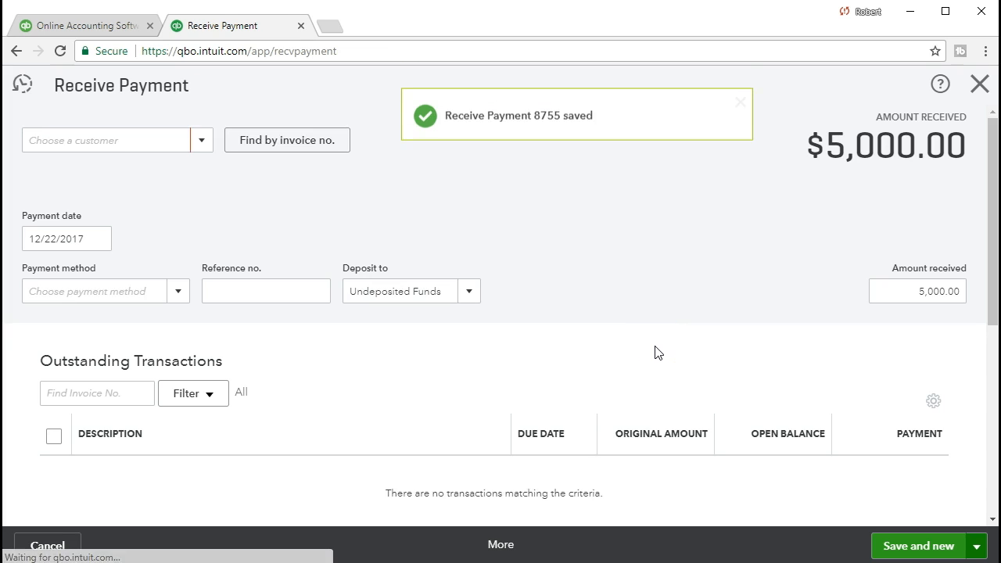
left_click(976, 88)
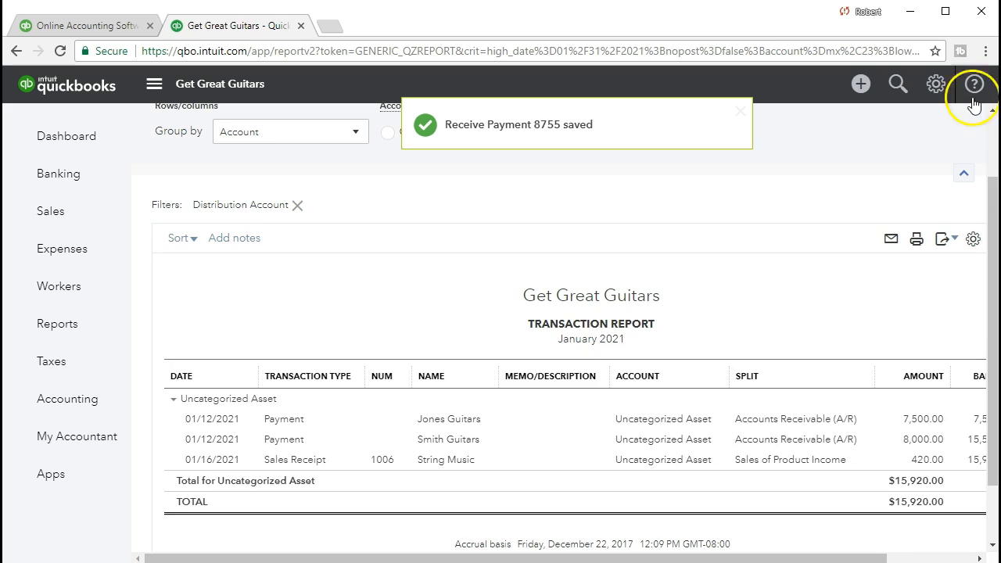
Step: Open the Jones Guitars payment from the report, set its deposit account to Undeposited Funds, and save and close it
left_click(923, 425)
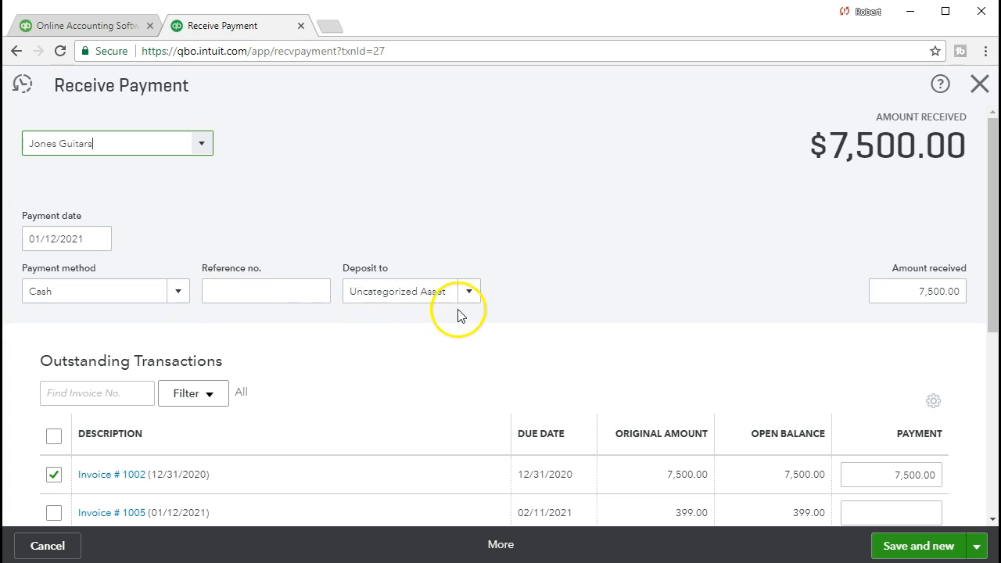
left_click(469, 291)
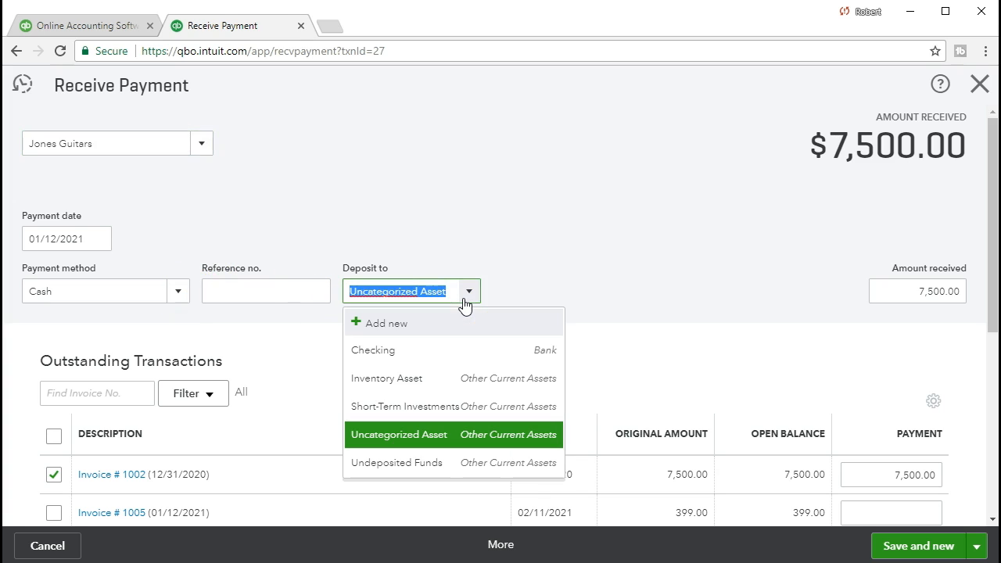
left_click(453, 464)
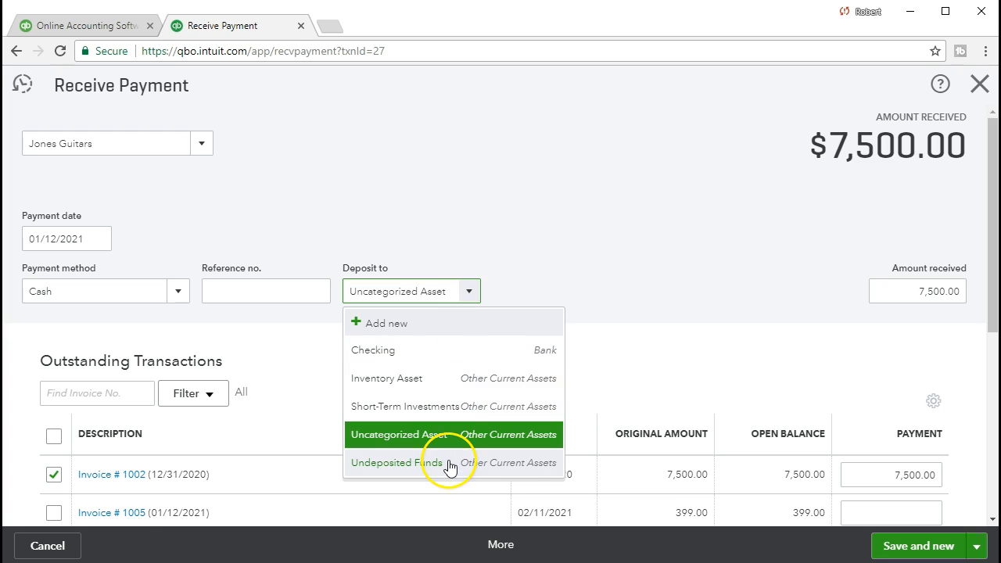
left_click(898, 547)
left_click(668, 349)
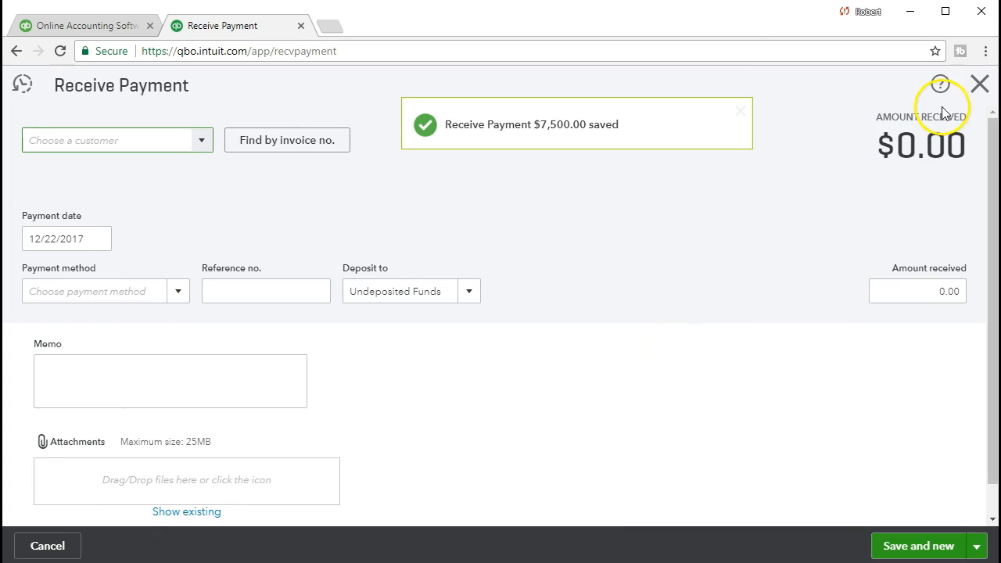
left_click(976, 92)
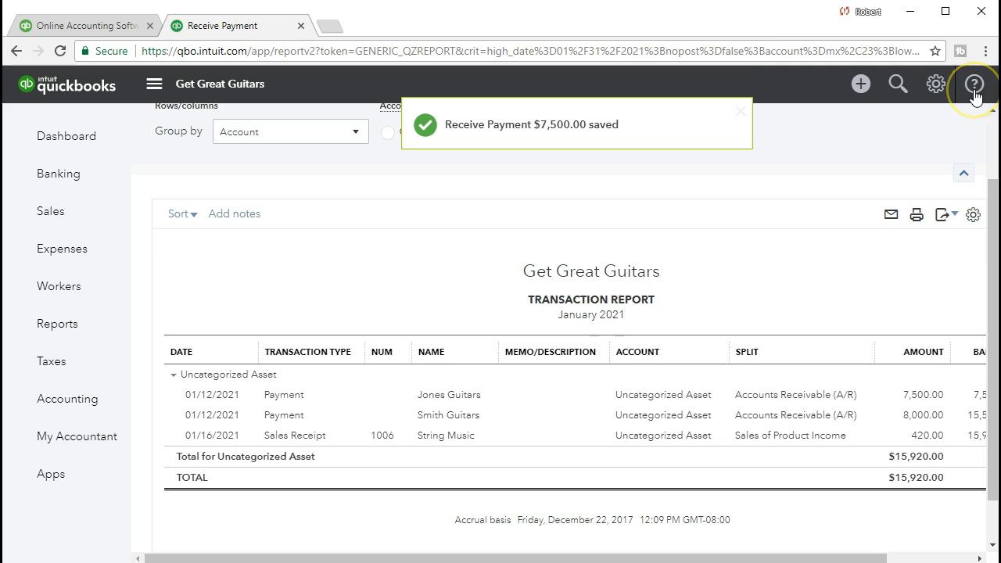
Step: Open the Smith Guitars payment from the report, set its deposit account to Undeposited Funds, and save and close it
left_click(948, 429)
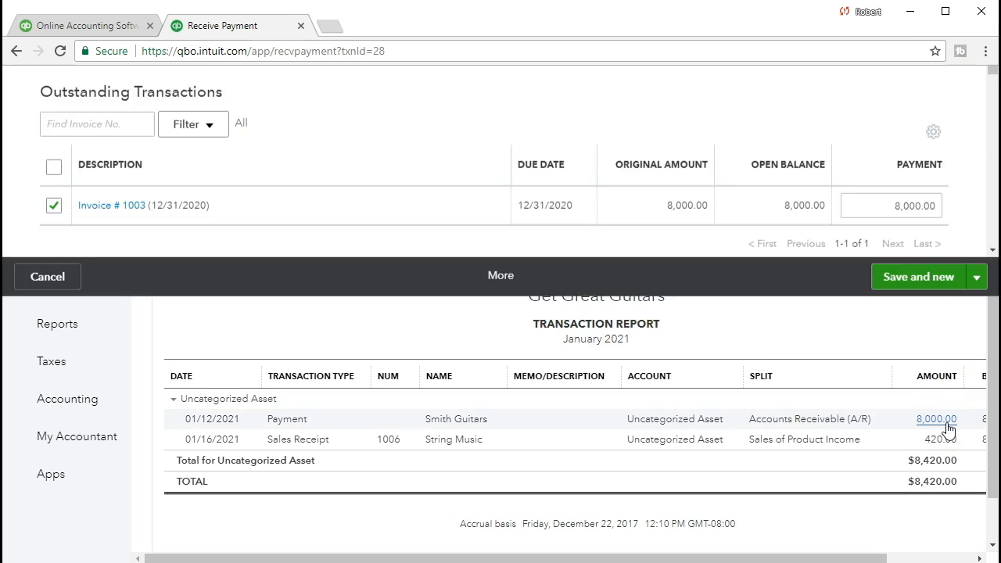
left_click(911, 418)
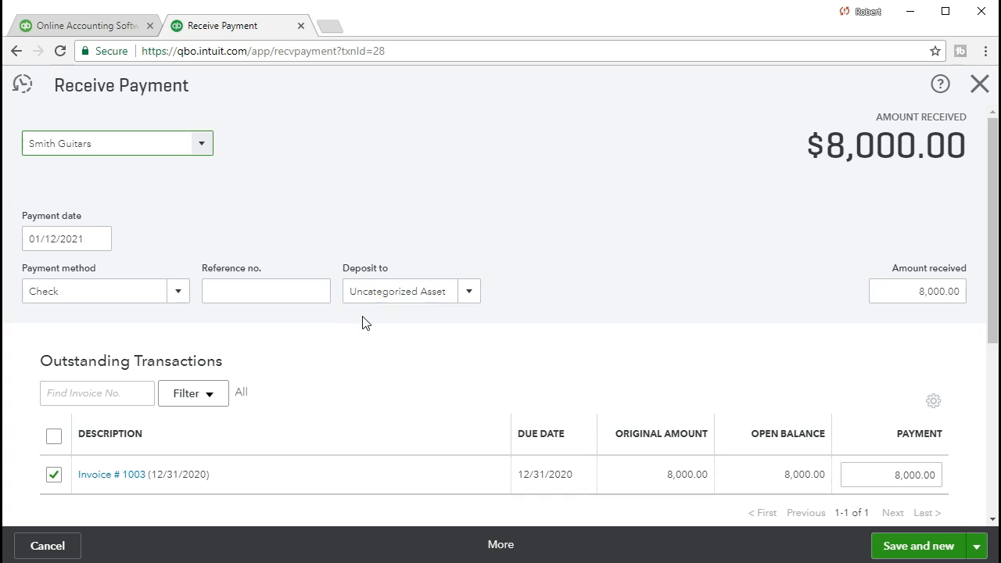
left_click(469, 302)
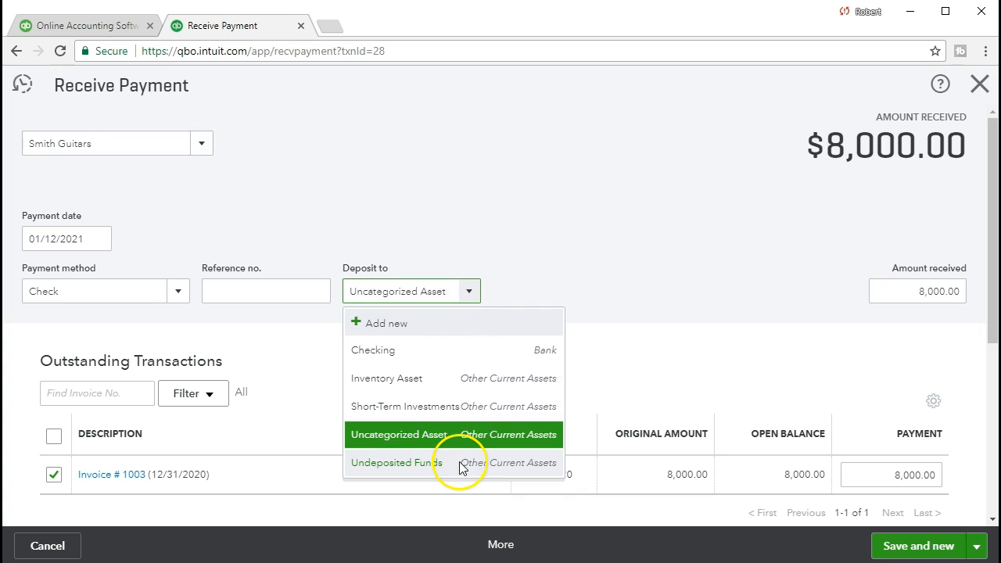
left_click(461, 468)
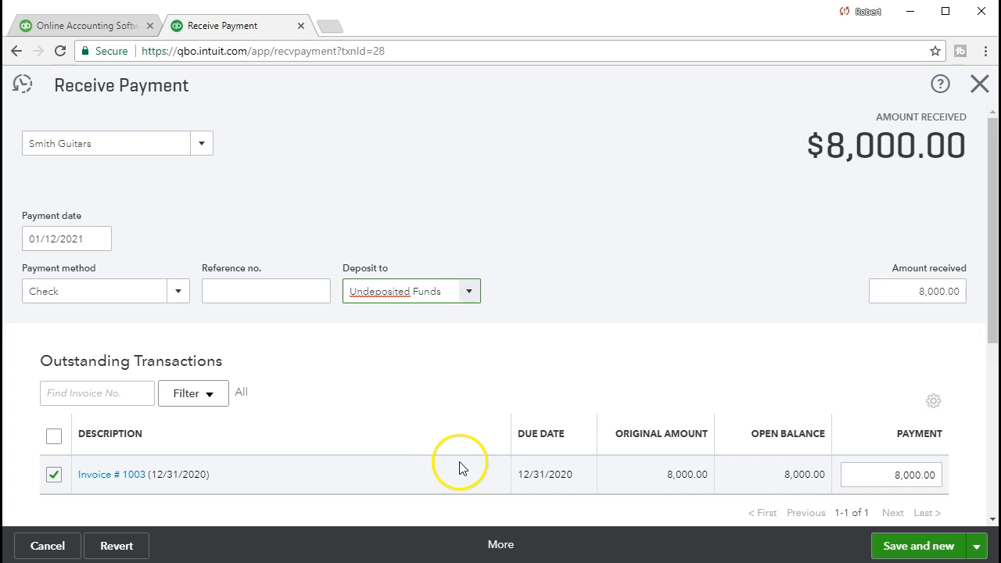
left_click(904, 550)
left_click(674, 350)
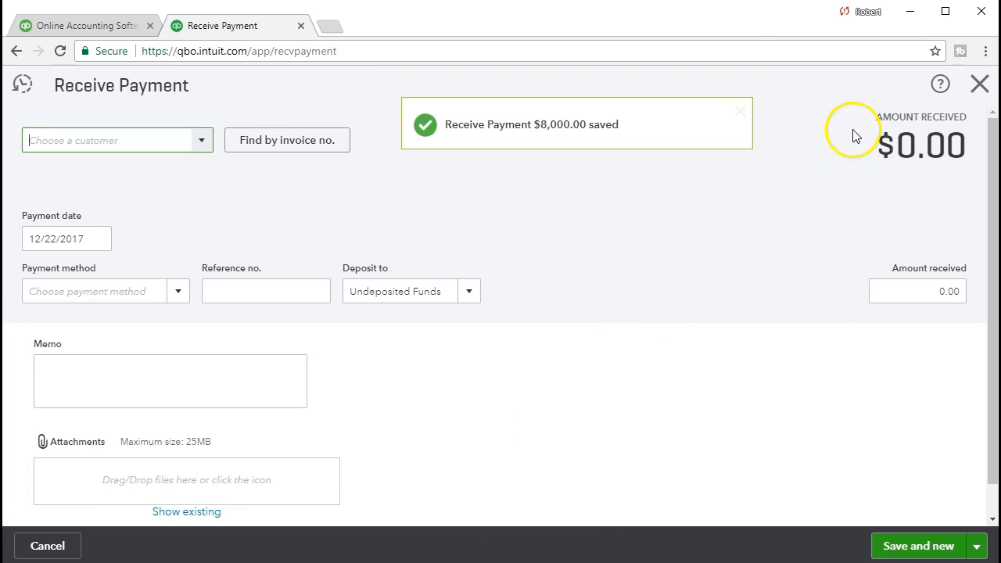
left_click(976, 94)
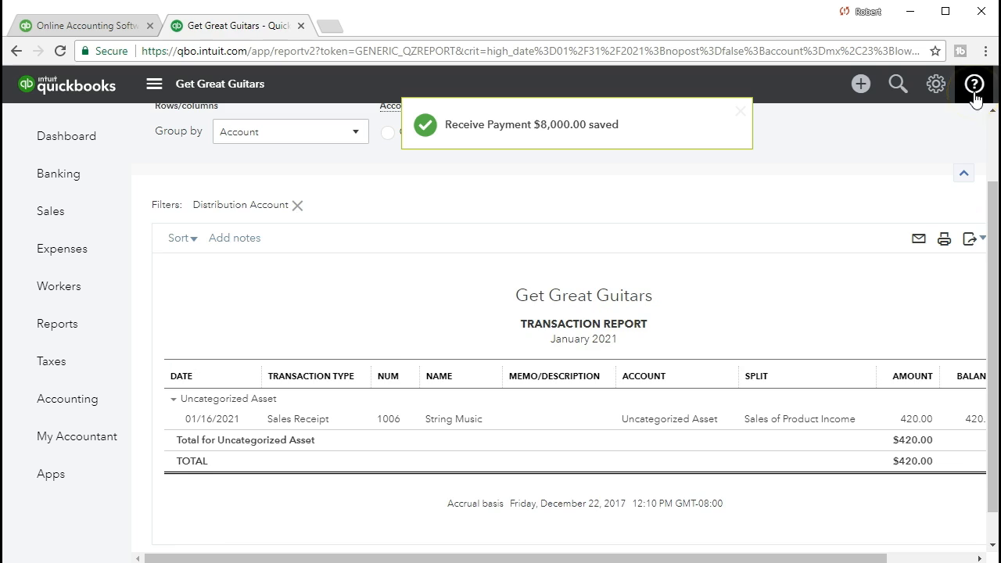
Step: Open the String Music sales receipt from the report, set its deposit account to Undeposited Funds, and save and close it
left_click(921, 423)
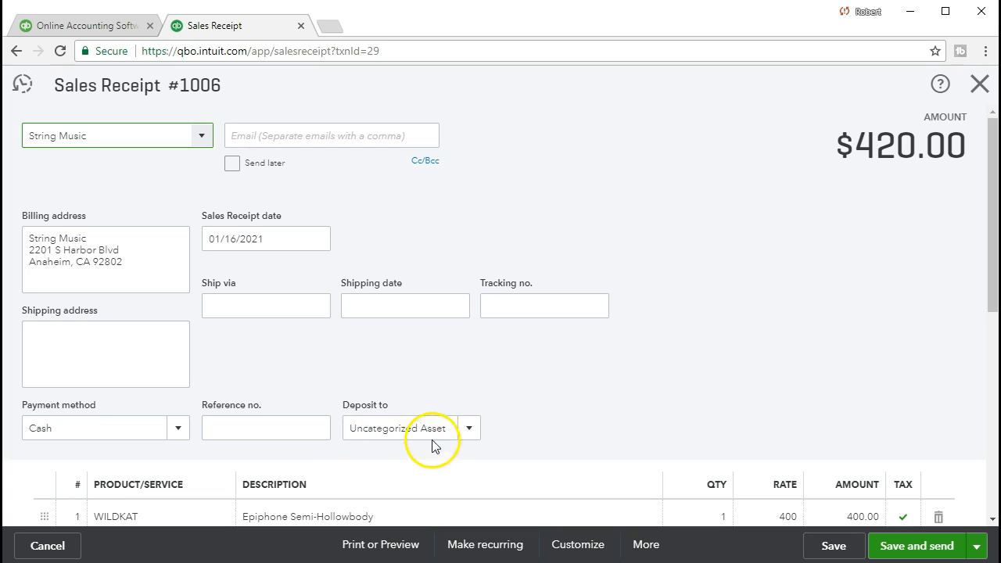
left_click(470, 430)
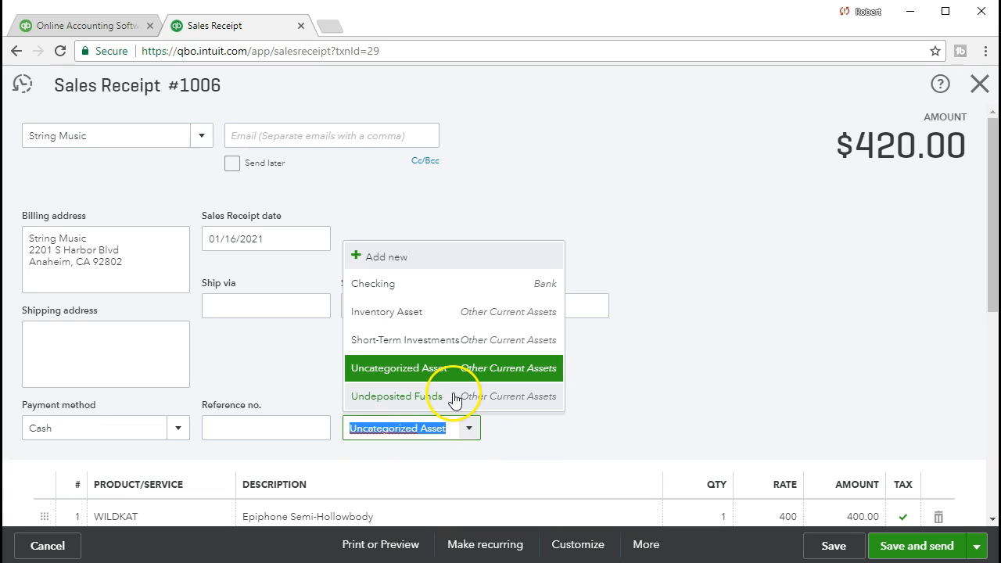
left_click(454, 401)
left_click(566, 384)
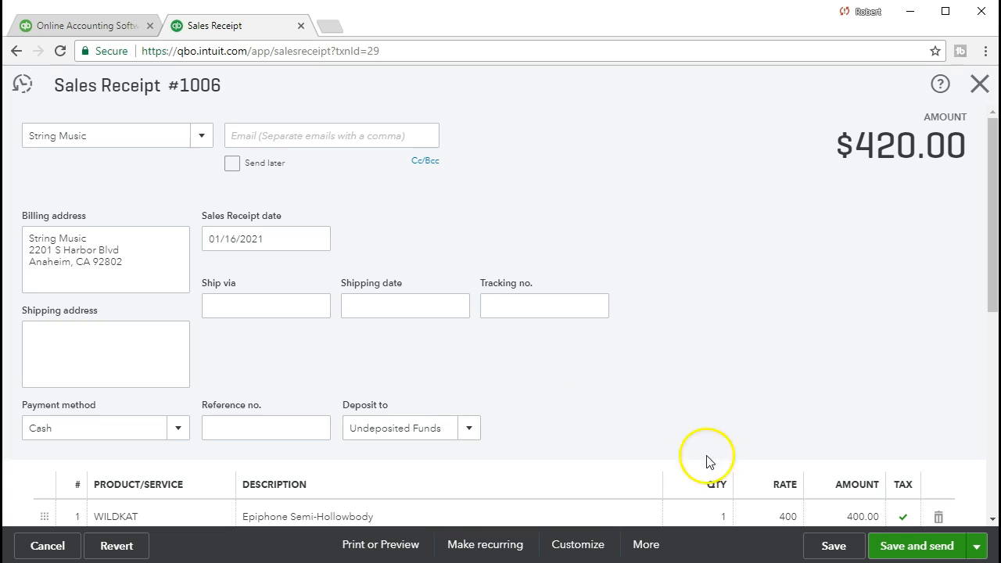
left_click(837, 549)
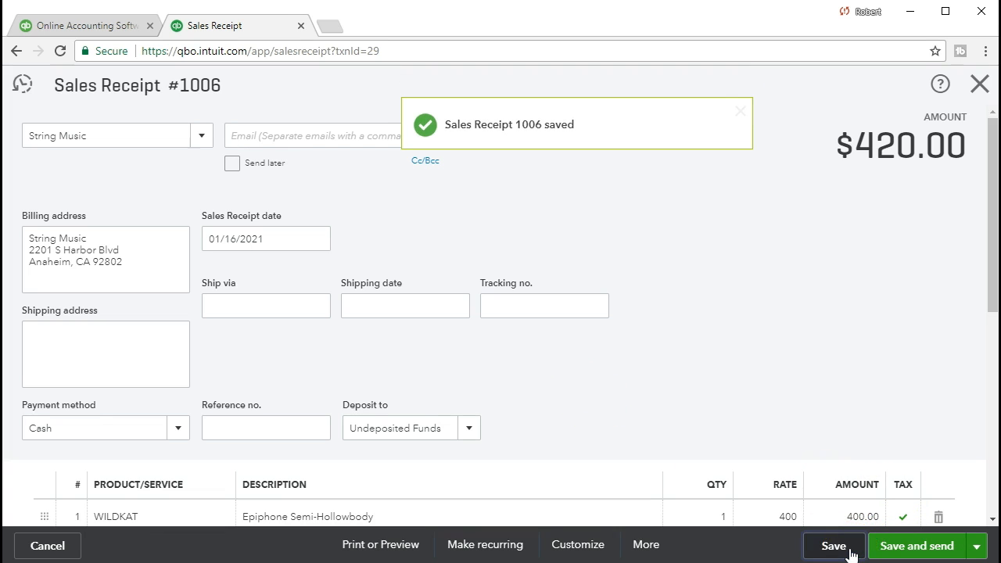
left_click(979, 94)
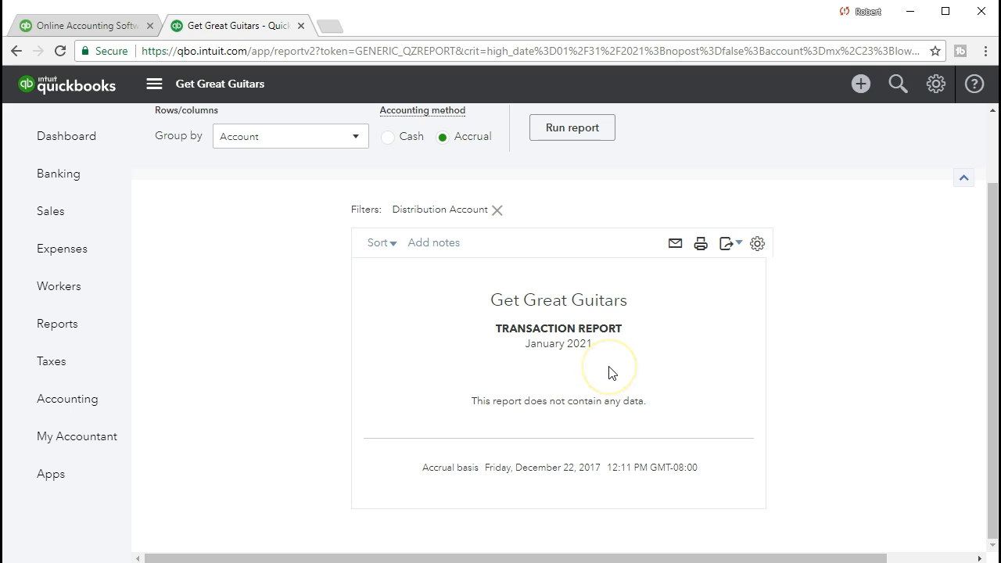
Step: Return to the balance sheet summary and check the Undeposited Funds line under Other Current Assets
scroll(334, 447, "up", 1)
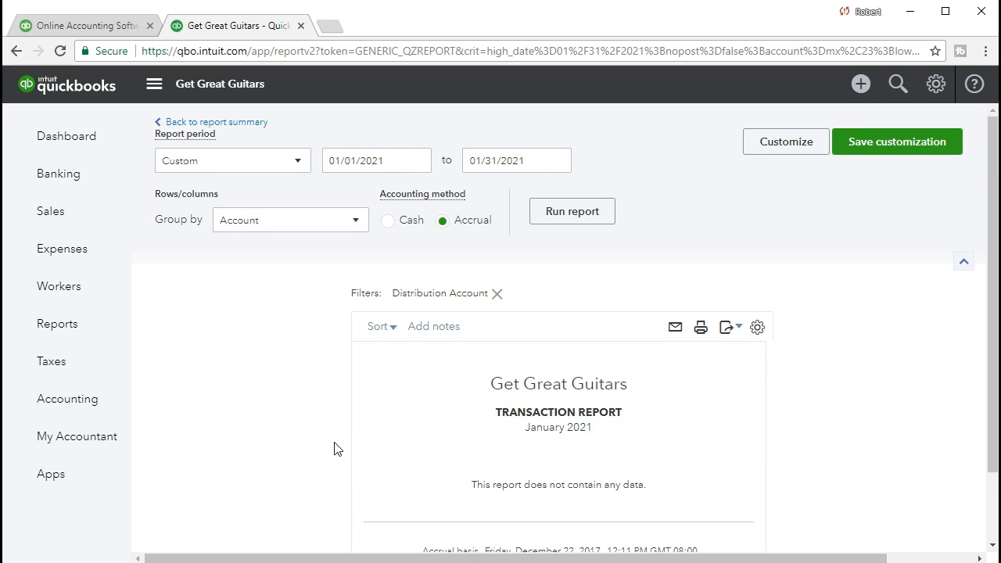
left_click(258, 125)
scroll(373, 334, "down", 5)
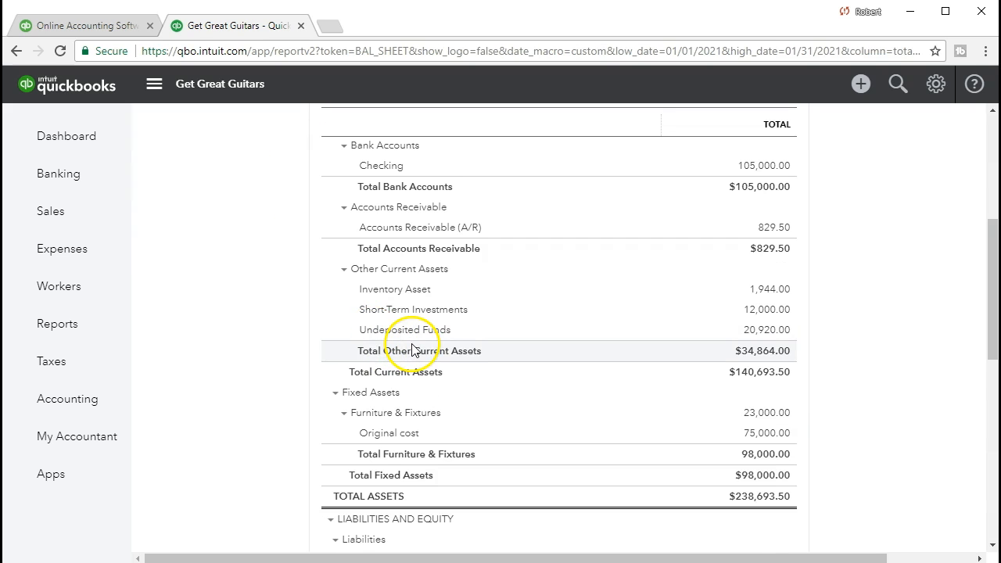
left_click(710, 340)
left_click(673, 341)
Step: Start a new bank deposit and review the customer payments available to include in it
left_click(861, 86)
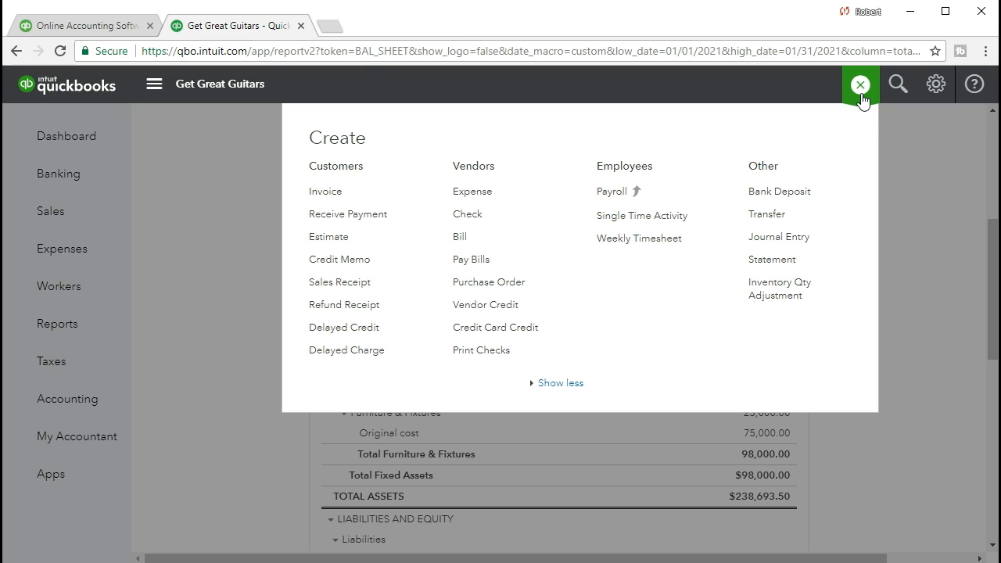
left_click(803, 197)
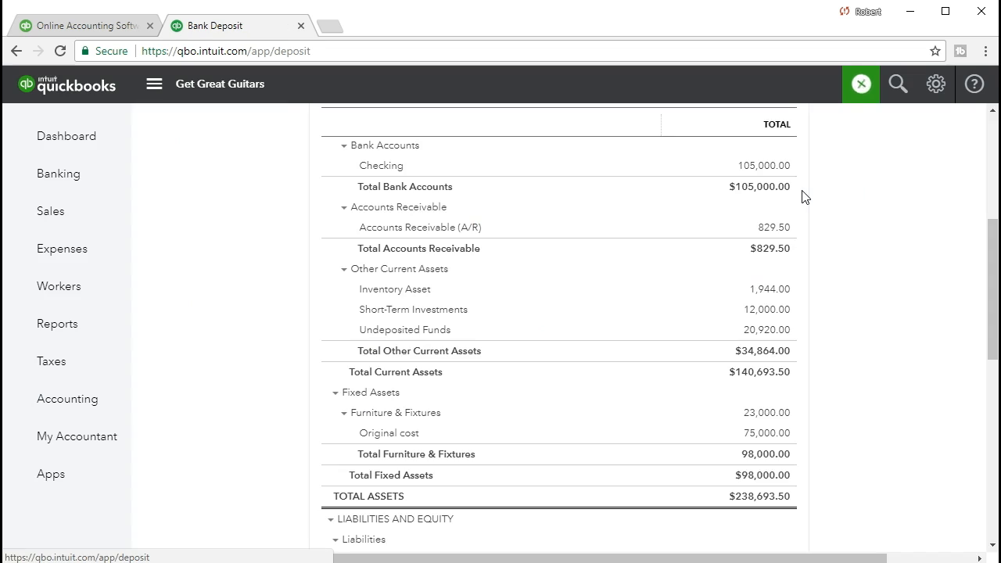
left_click(789, 203)
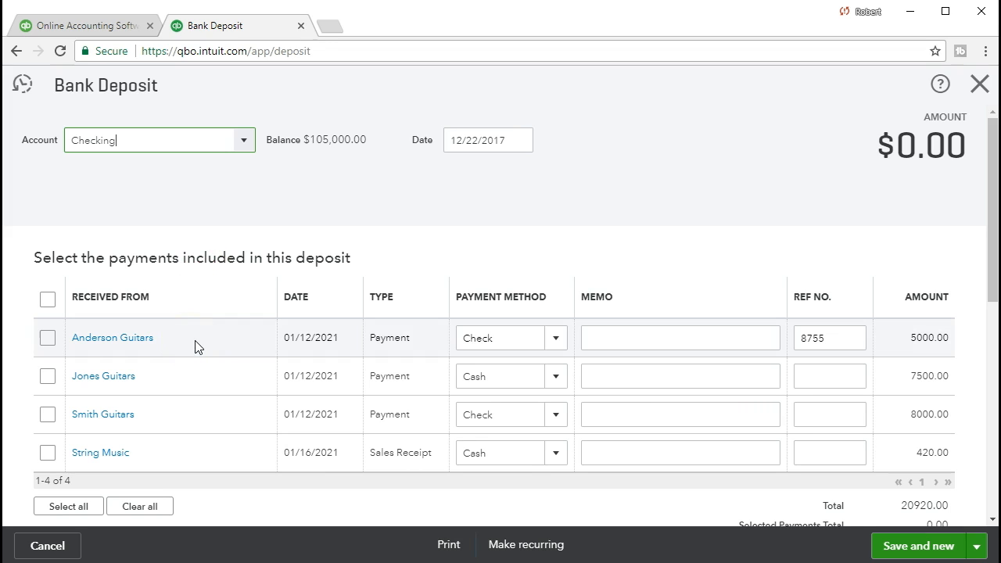
scroll(195, 348, "down", 1)
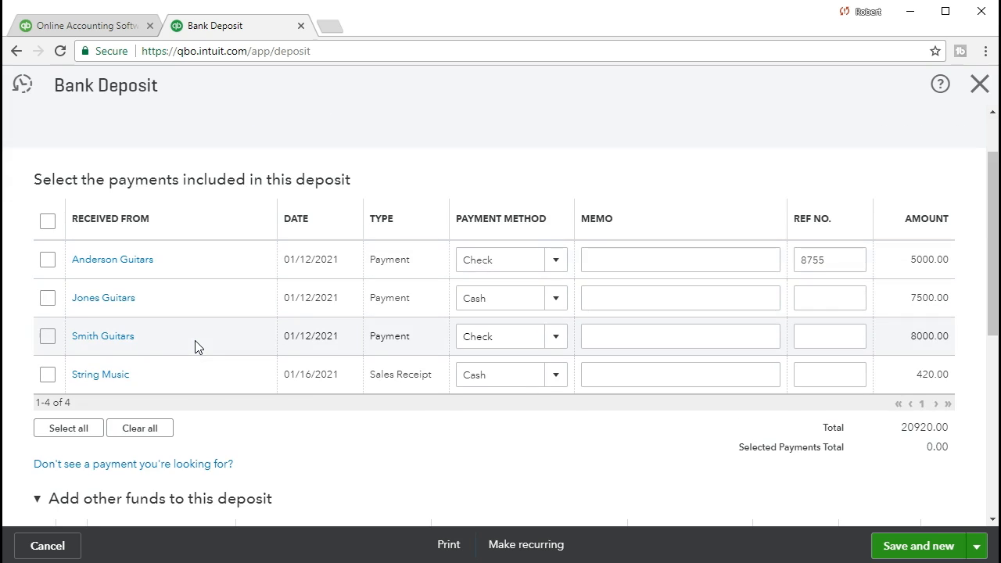